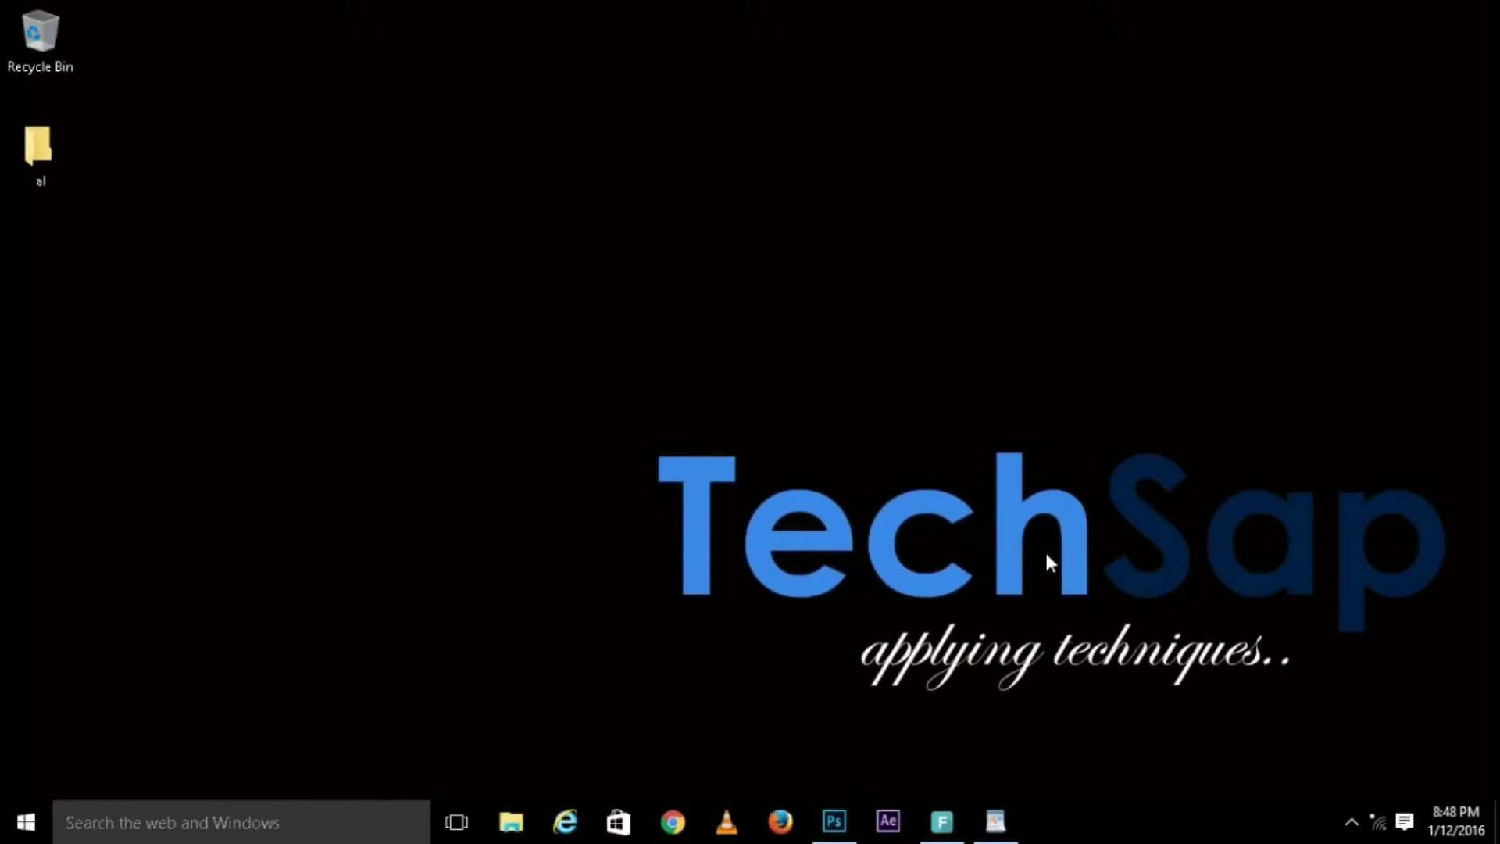
- Review the Configure step in the TechSap checklist document, then put the checklist away
left_click(995, 820)
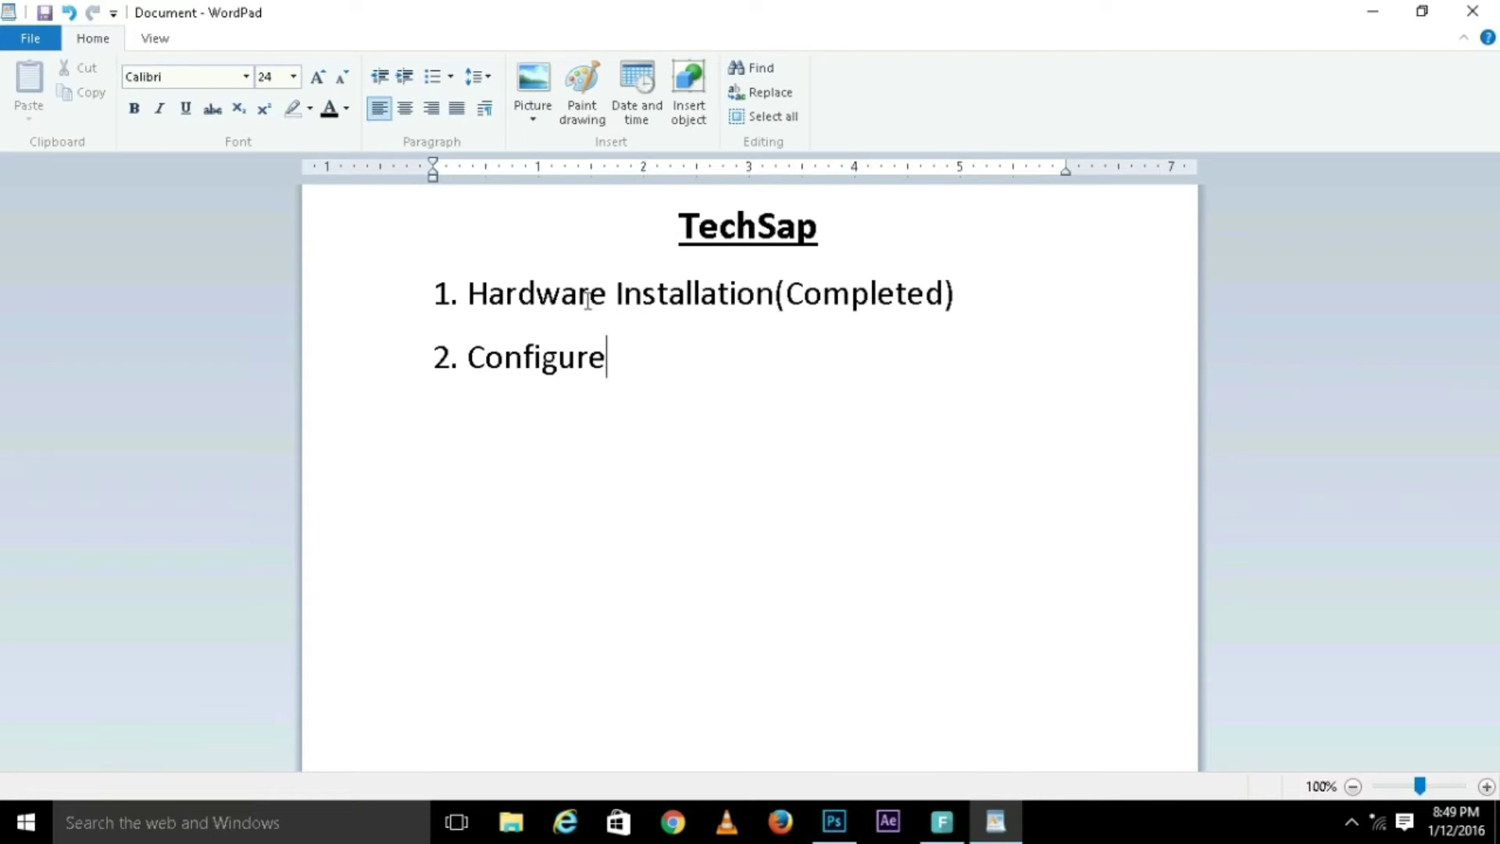
left_click(523, 360)
double_click(523, 361)
left_click(520, 366)
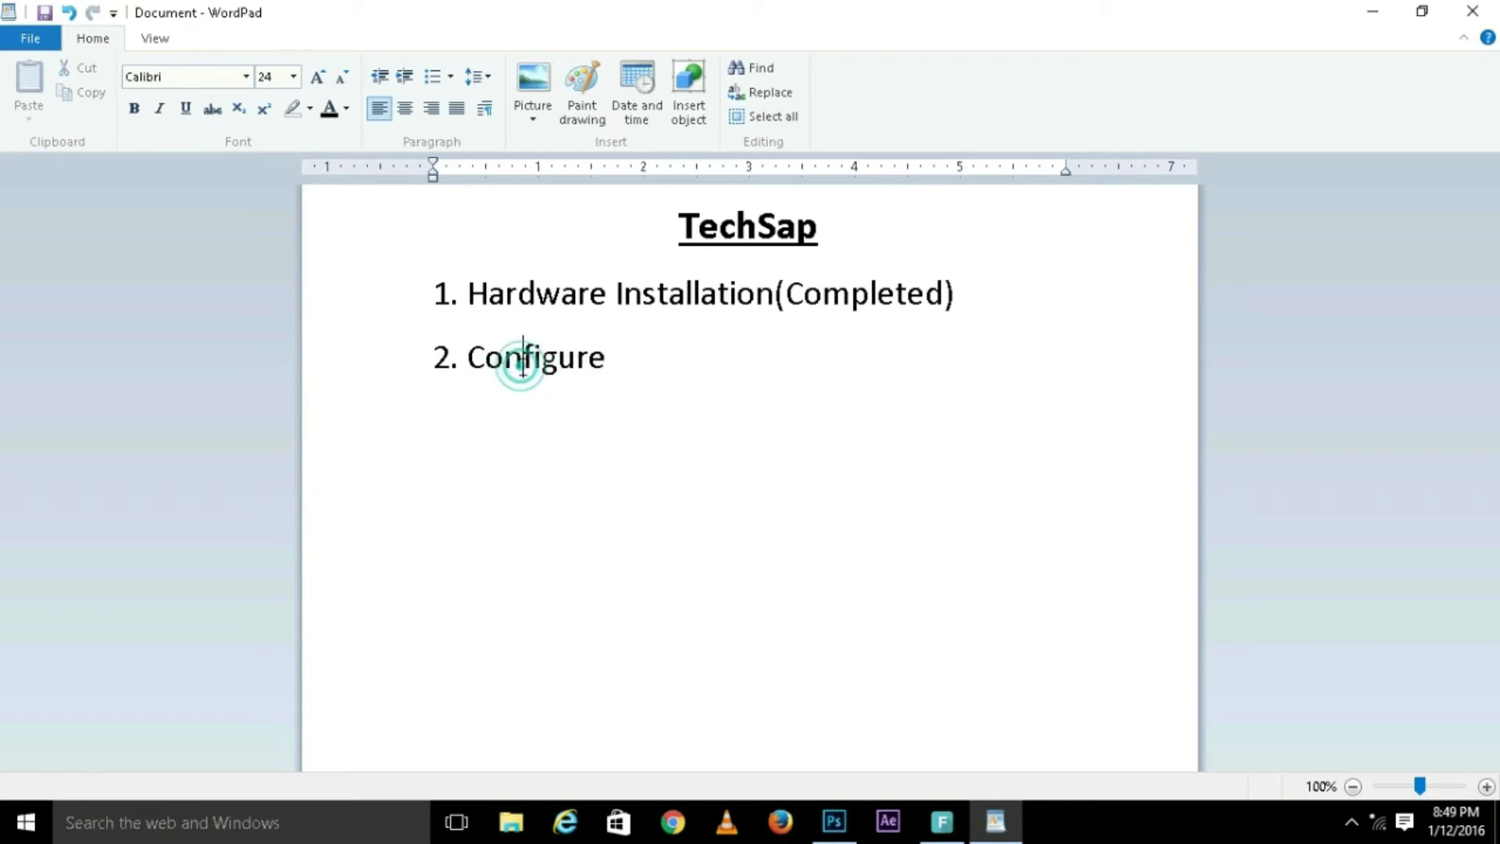
left_click(1379, 11)
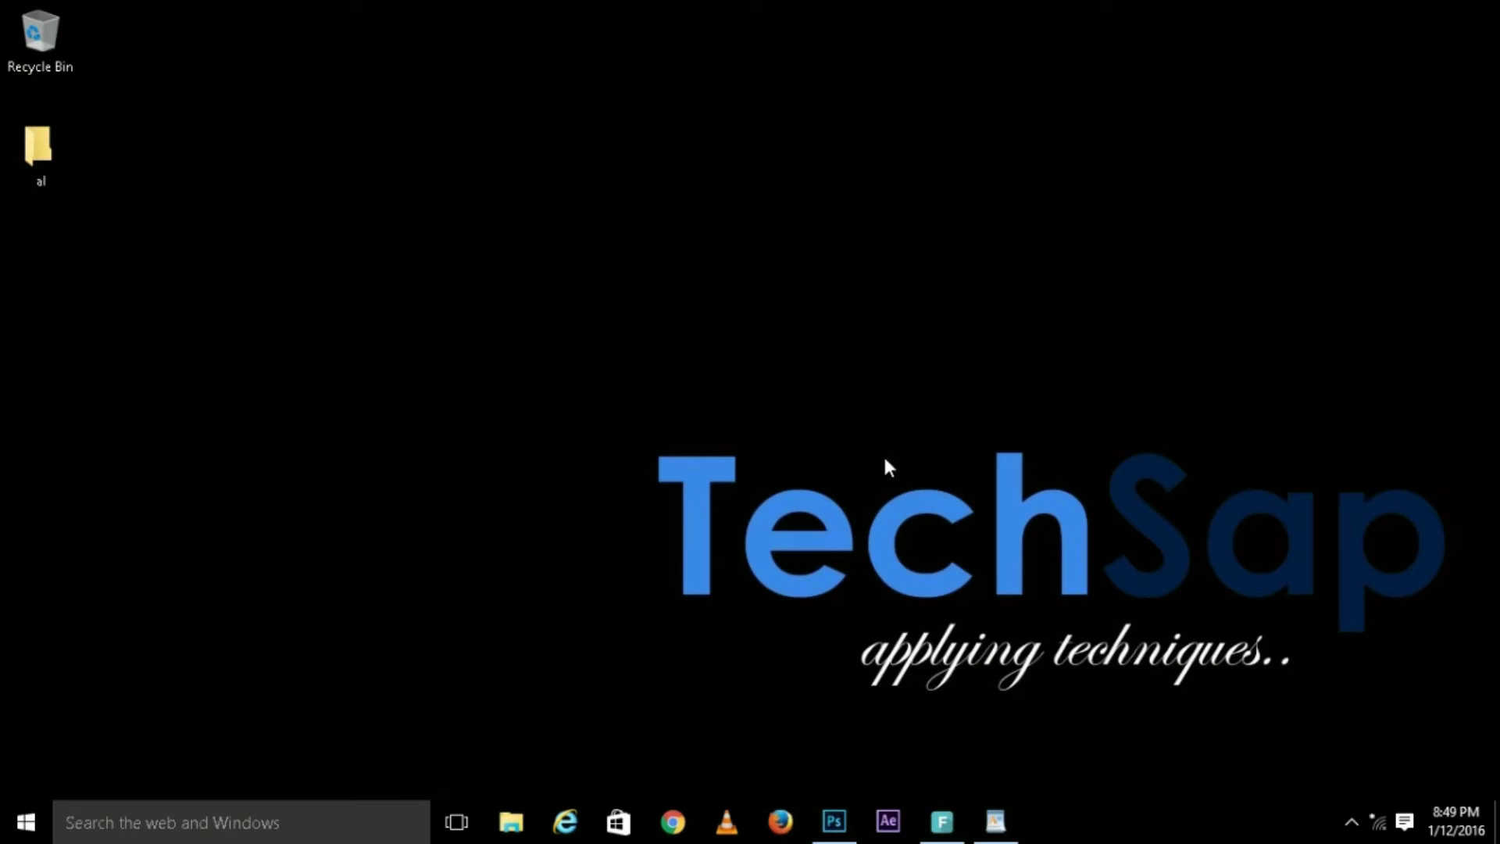
- Connect the PC to the Tenda_3695A8 Wi-Fi network from the taskbar network list
left_click(1379, 820)
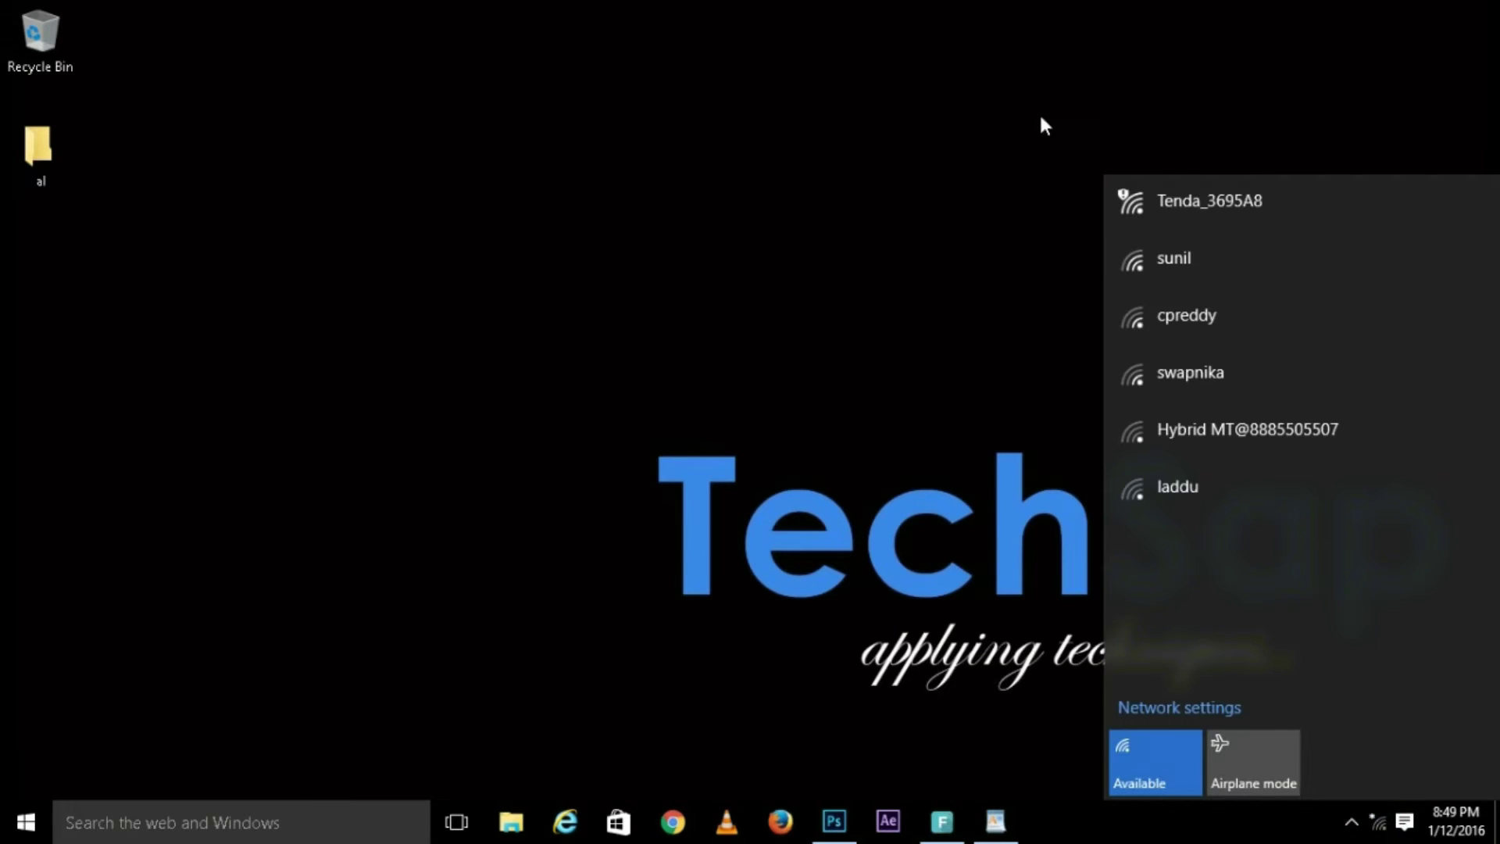
left_click(1174, 220)
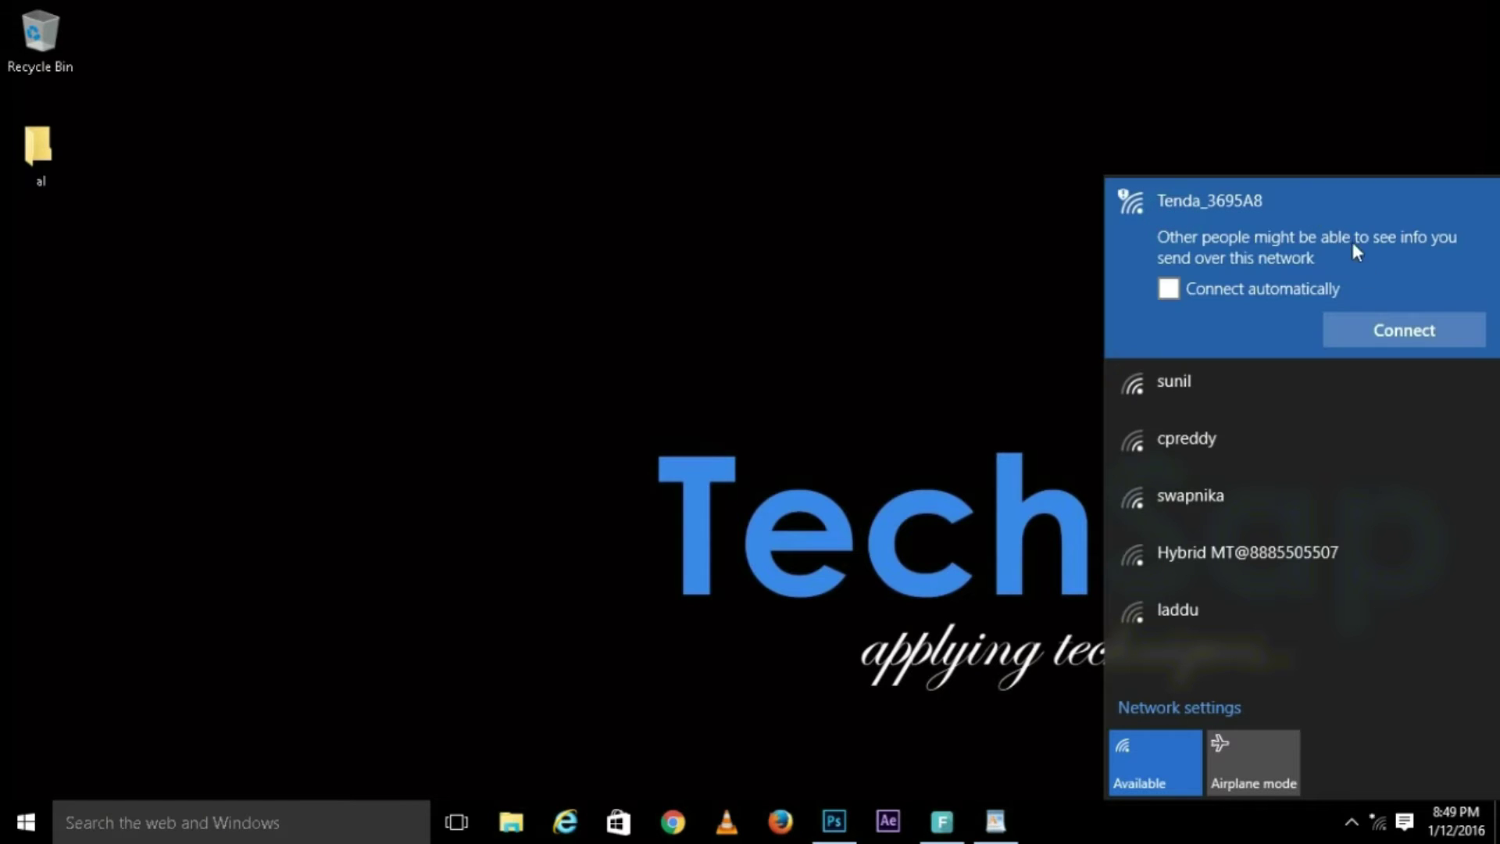
left_click(1365, 329)
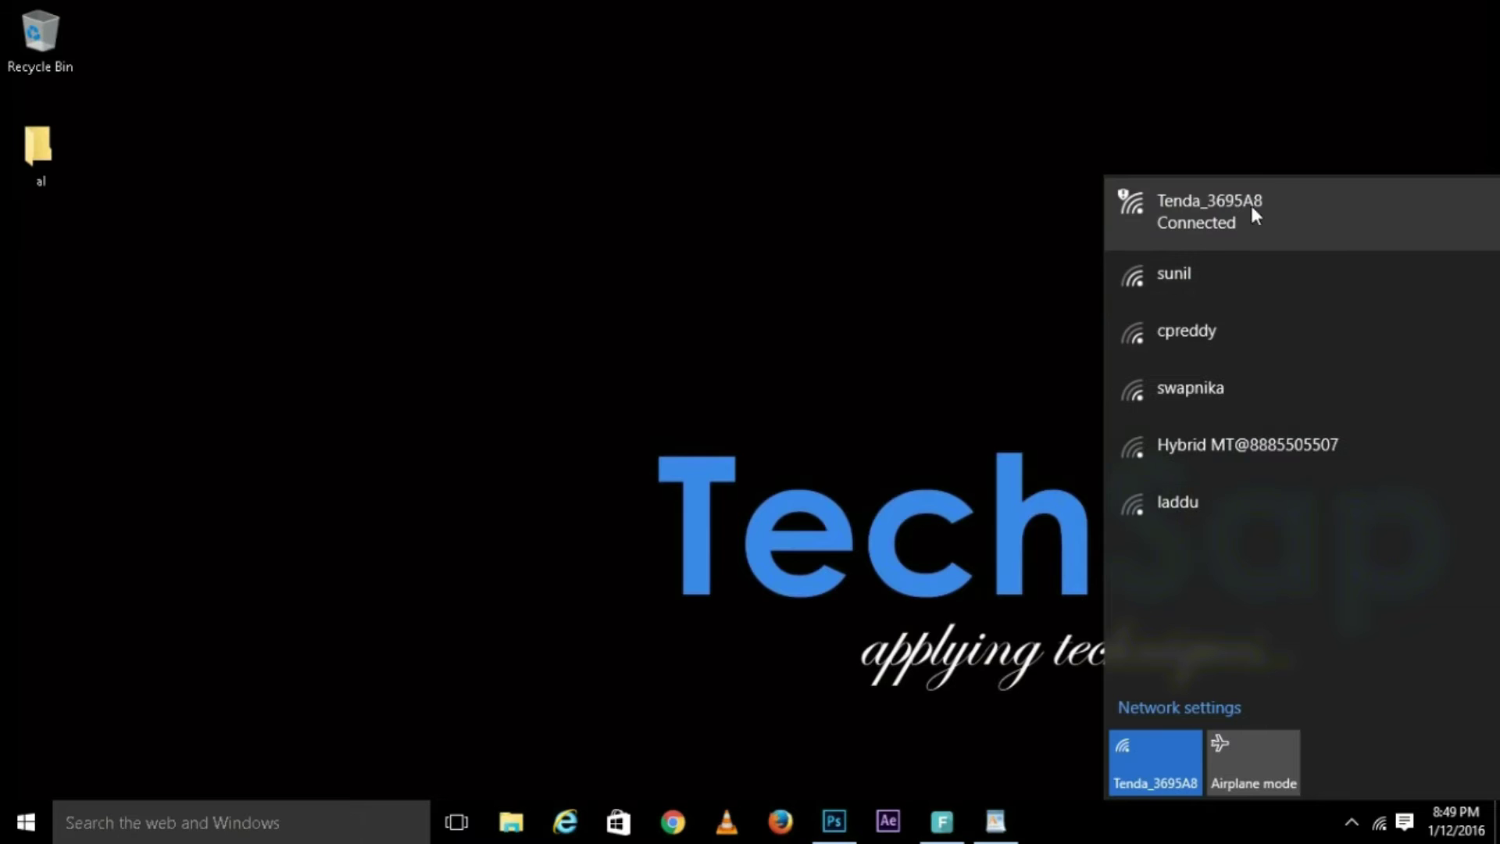
left_click(1075, 185)
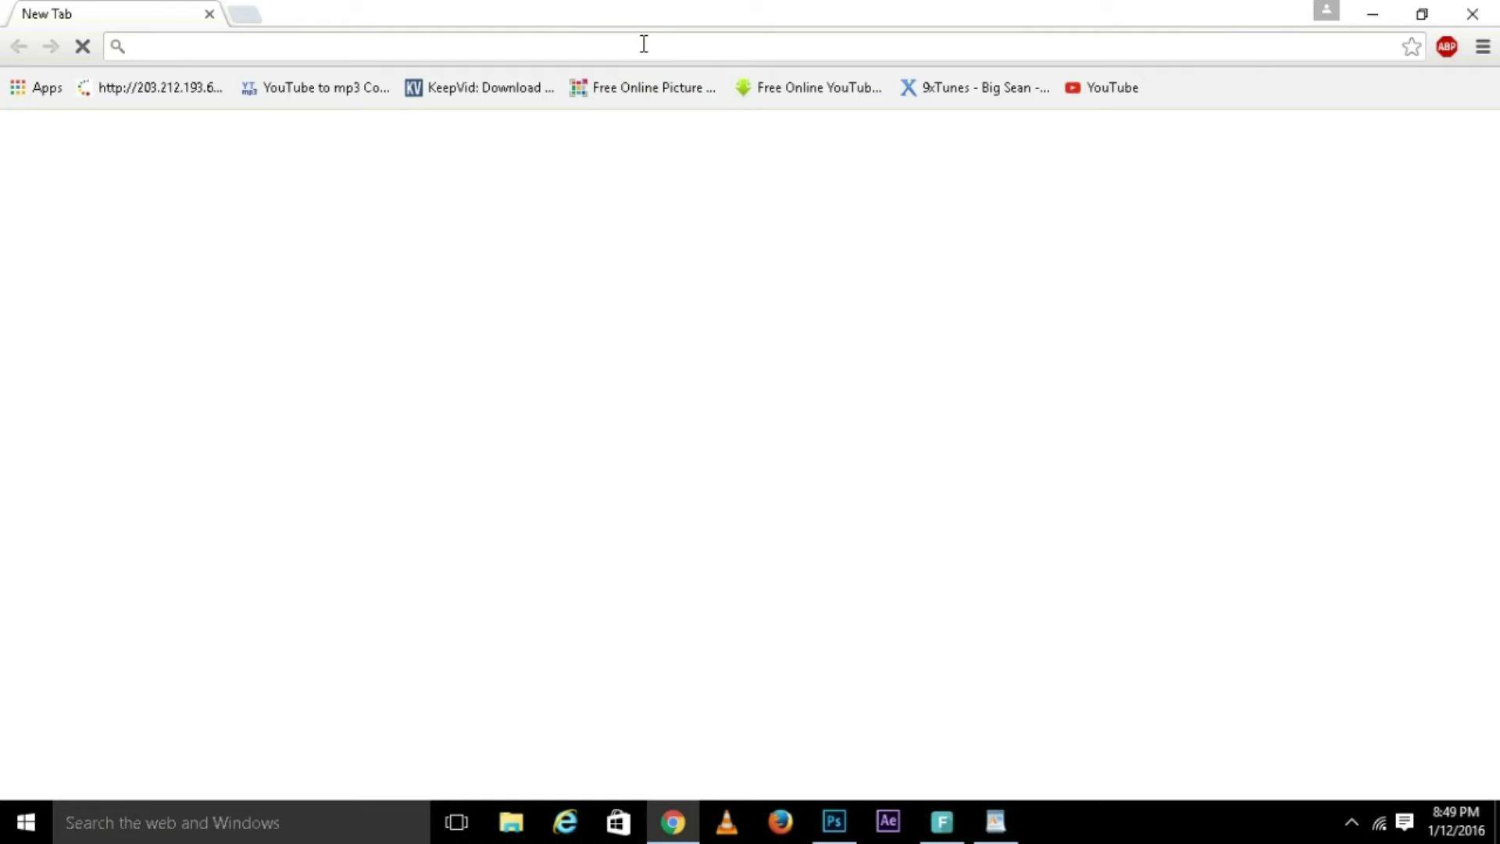
- Load the router address 192.168.0.1 from Chrome's address bar
type("19")
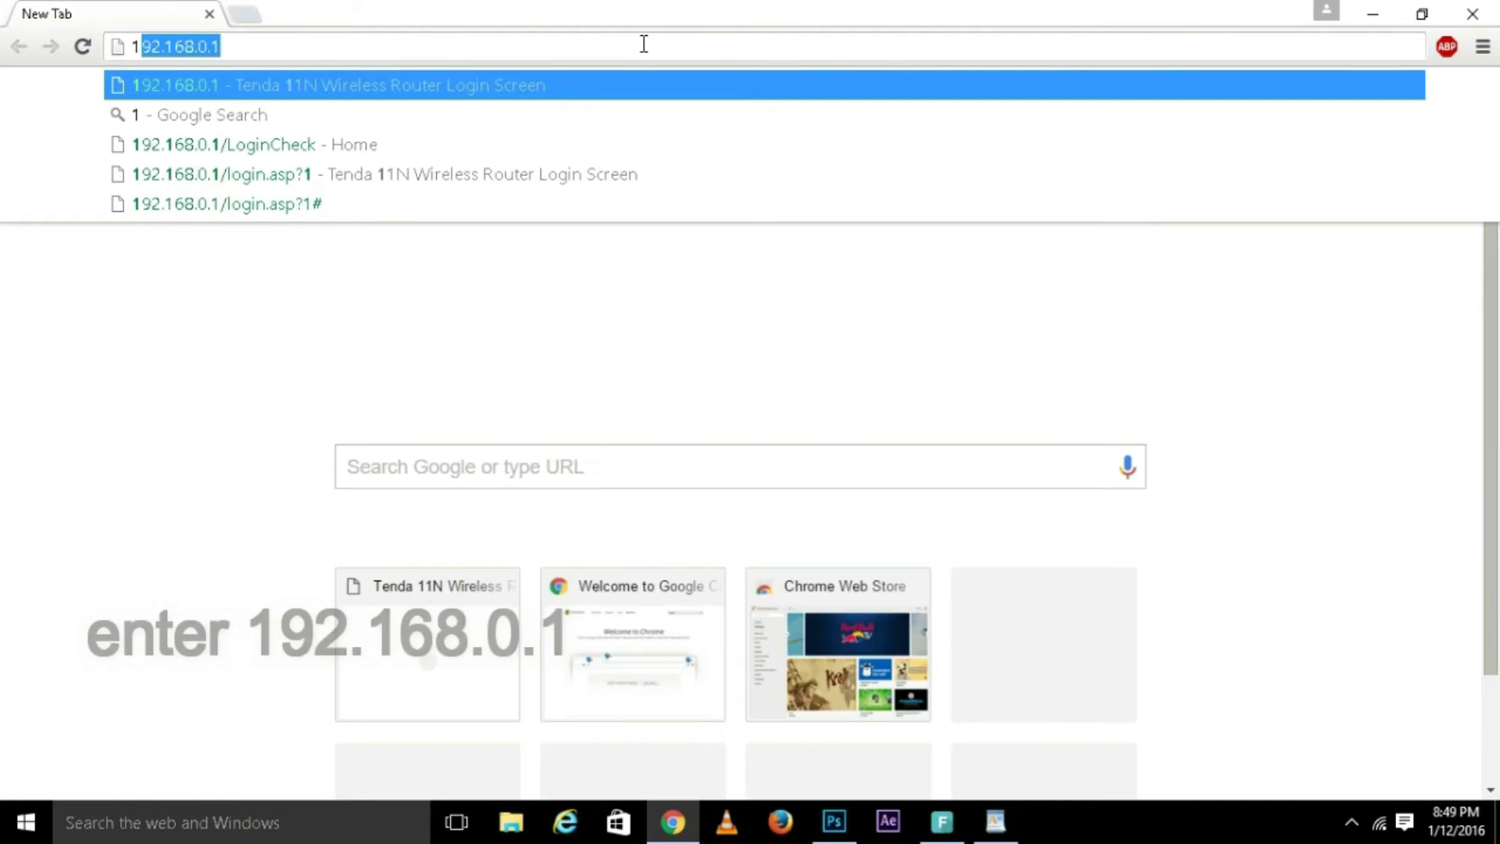
type("2")
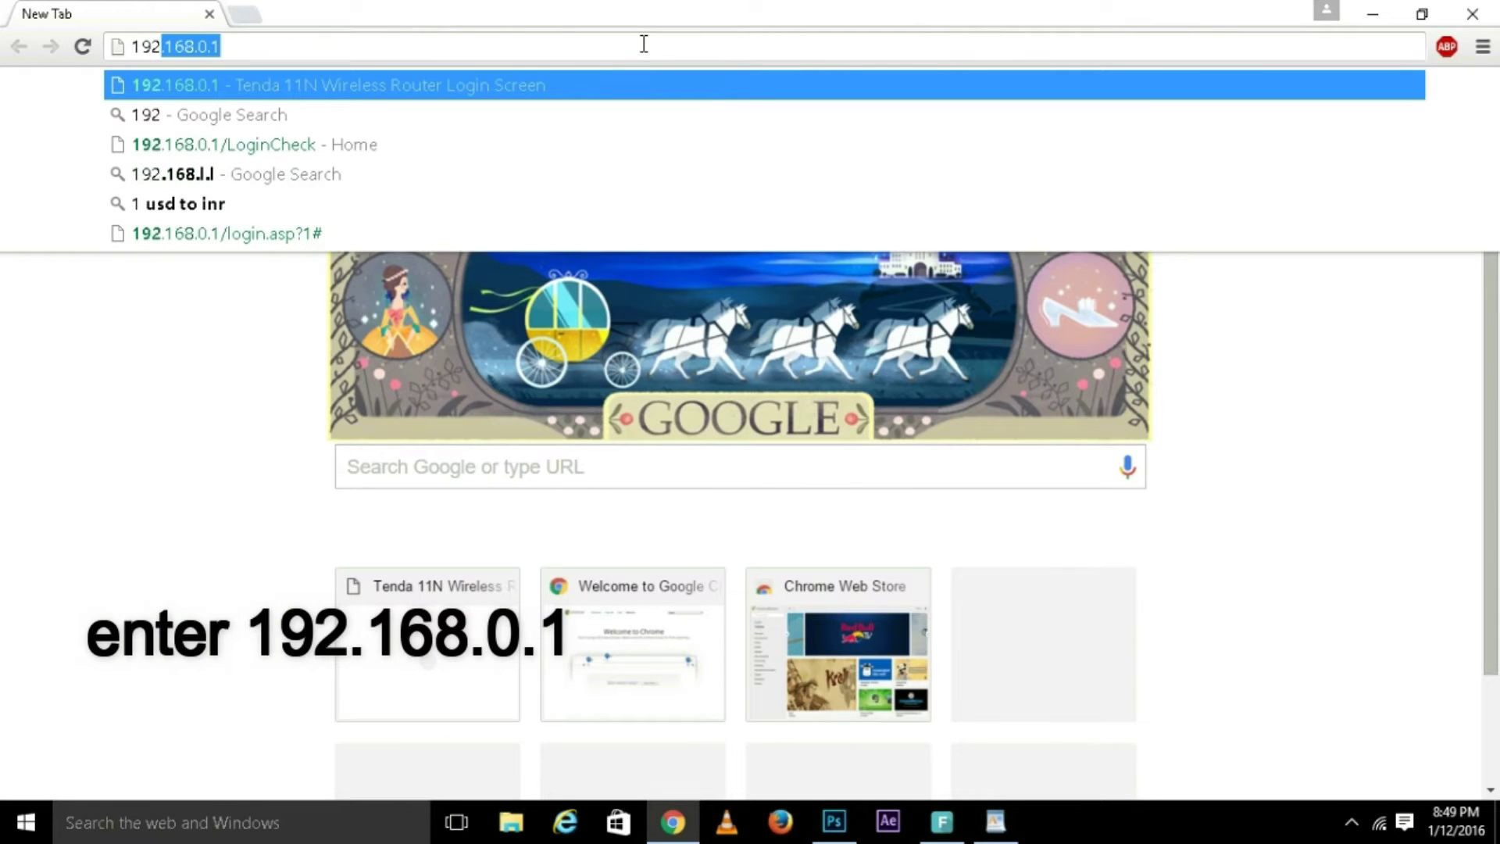
type(".168.0.1")
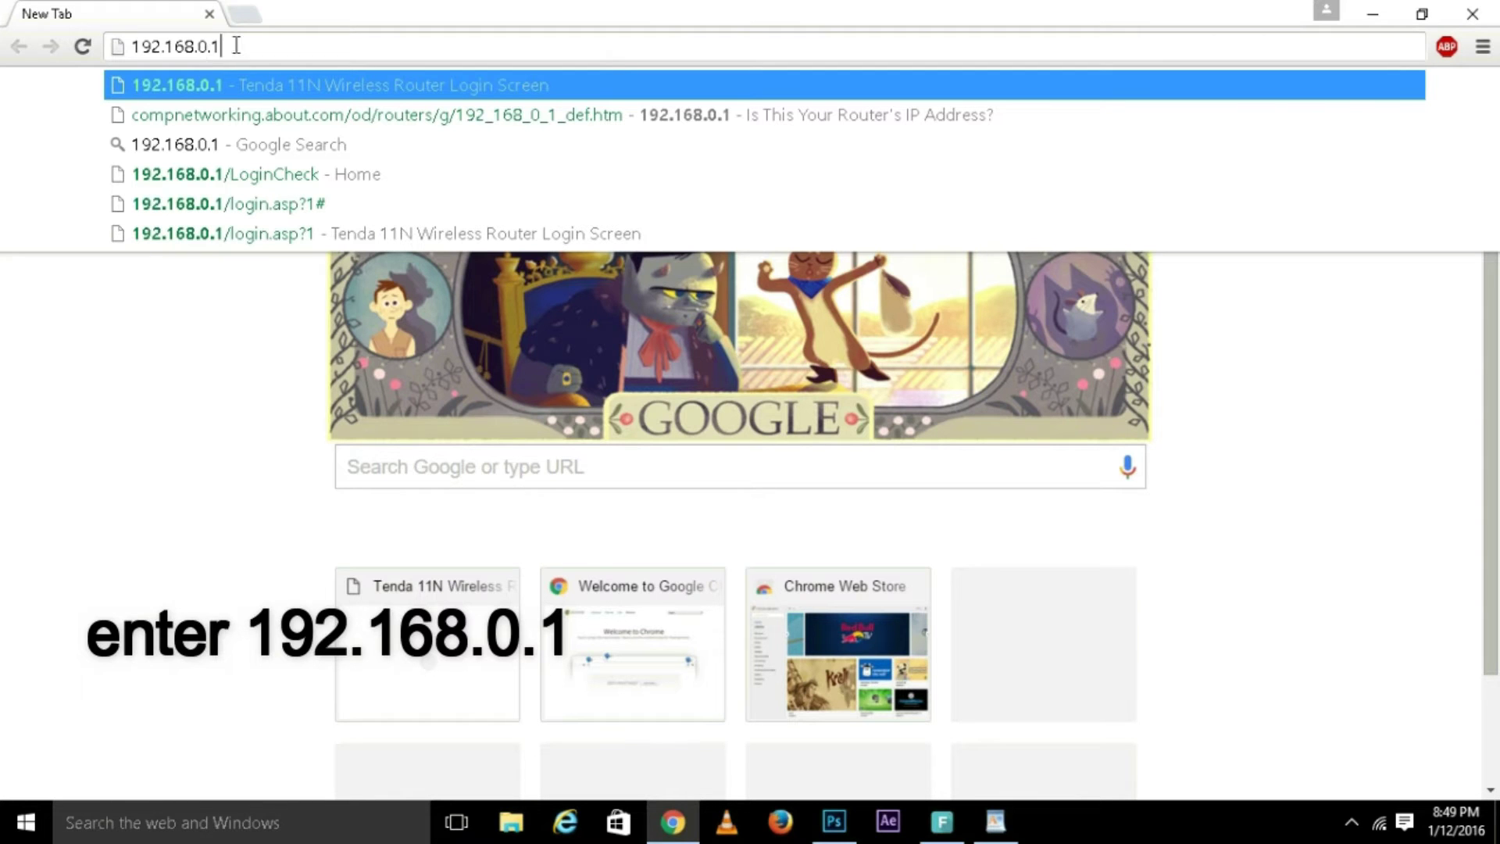
key("Return")
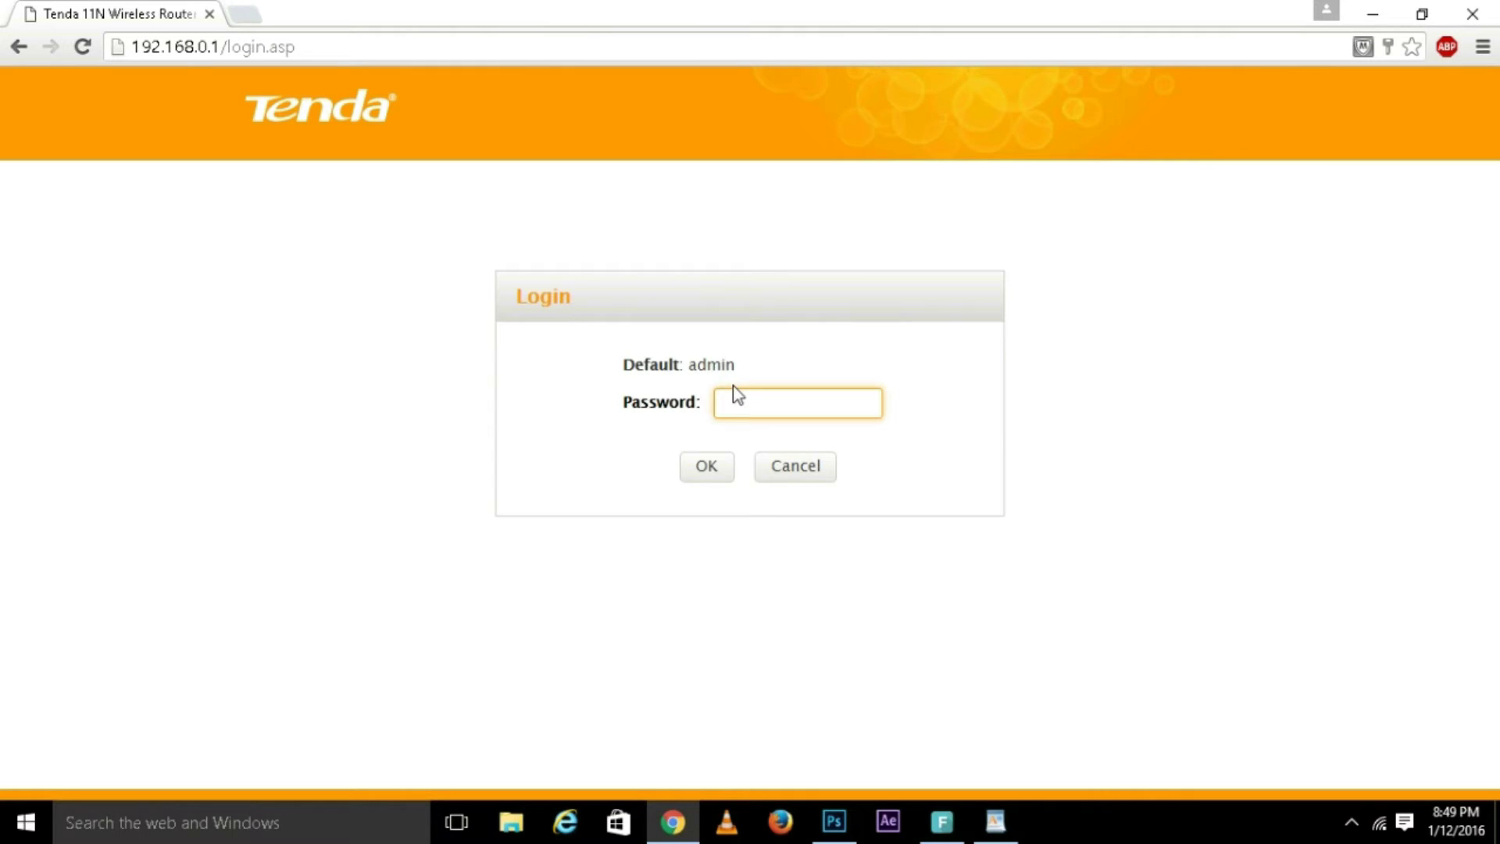
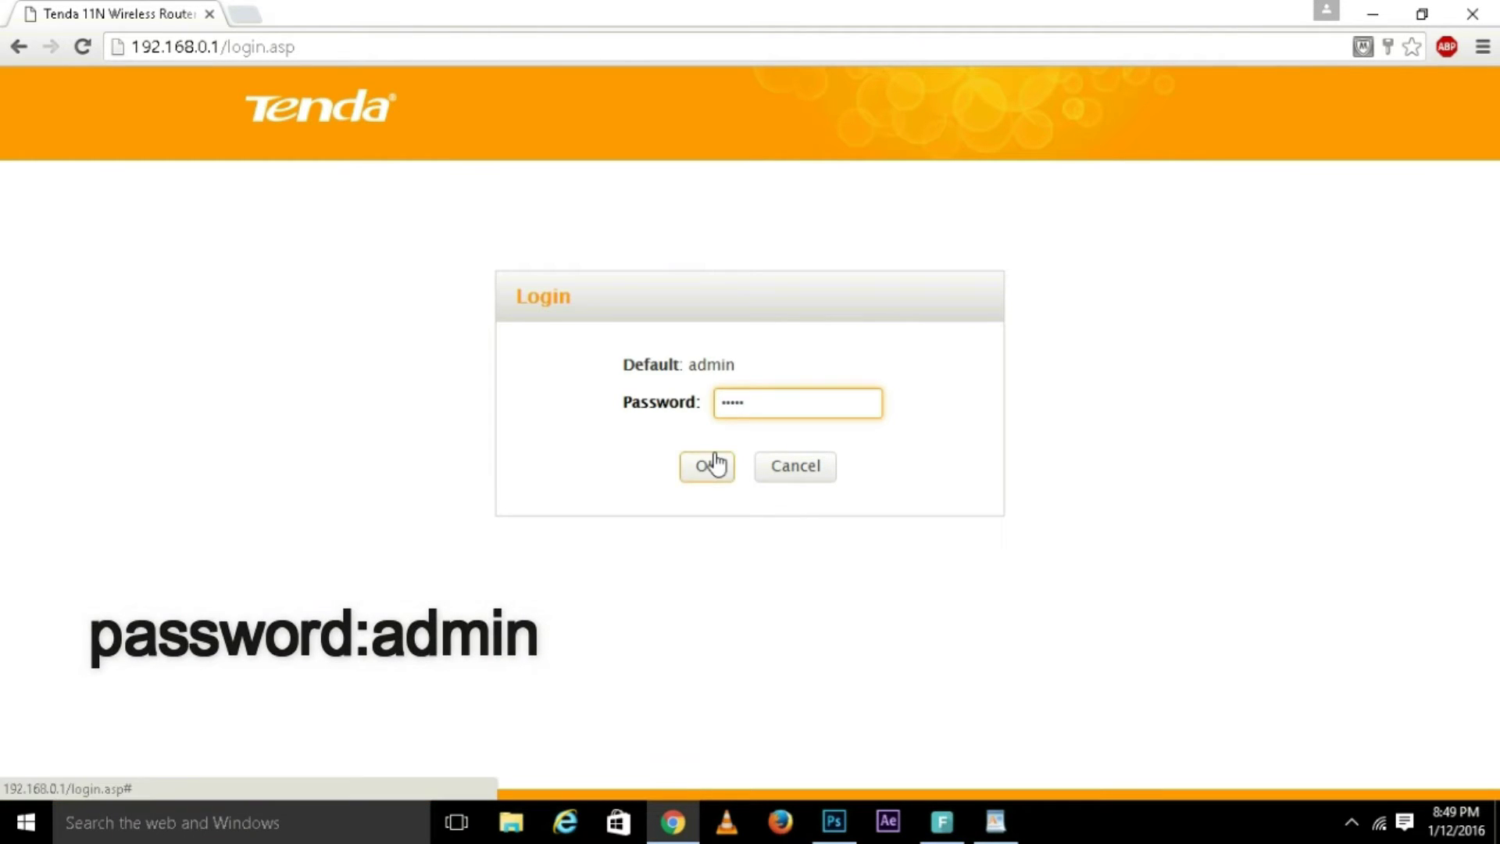
- Log in with the router password, apply quick setup, and accept the security key warning
left_click(709, 465)
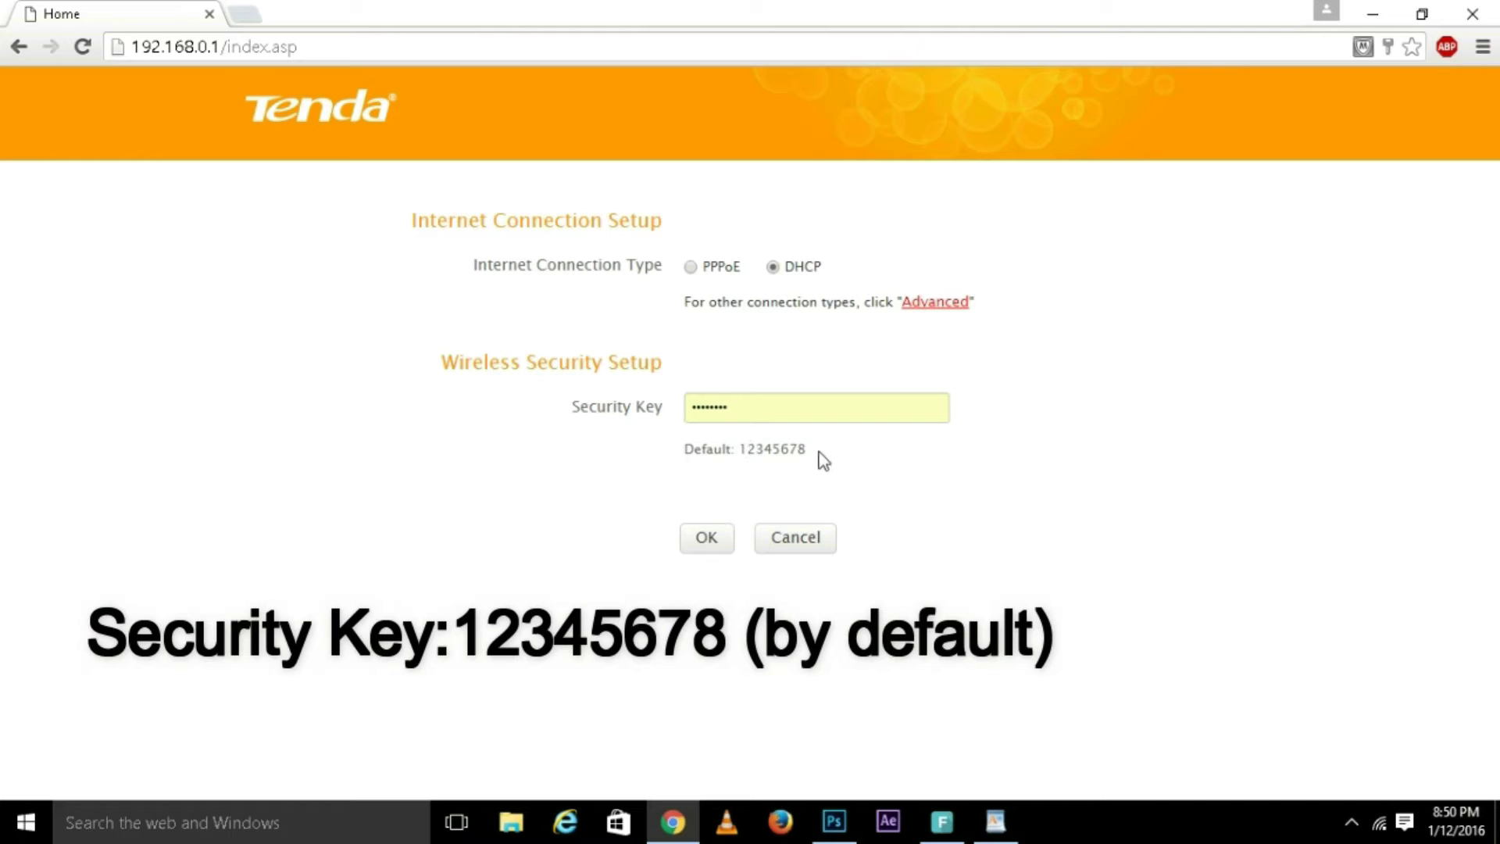
left_click(707, 539)
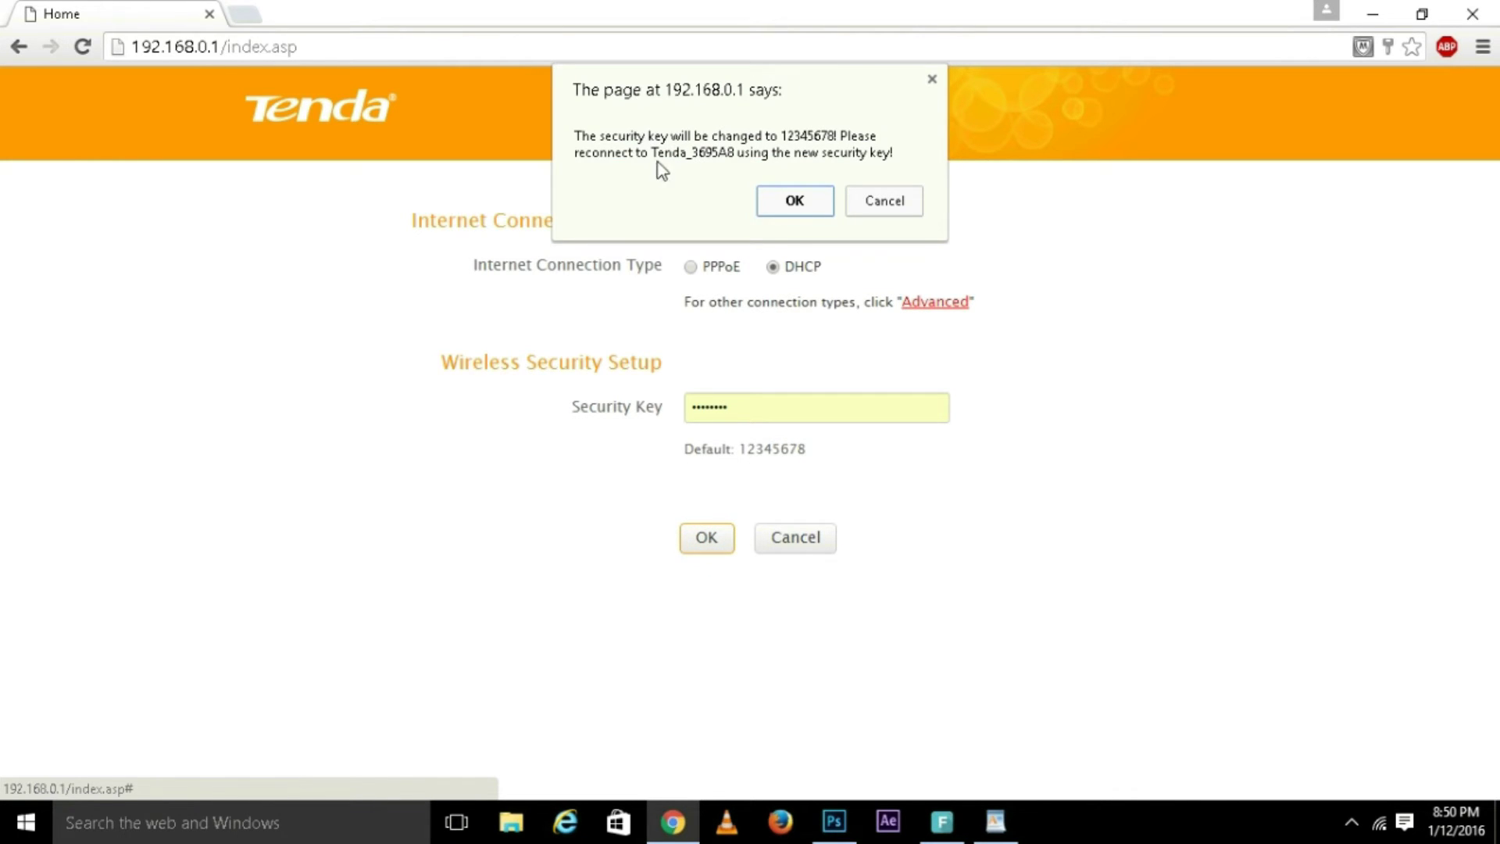
left_click(791, 203)
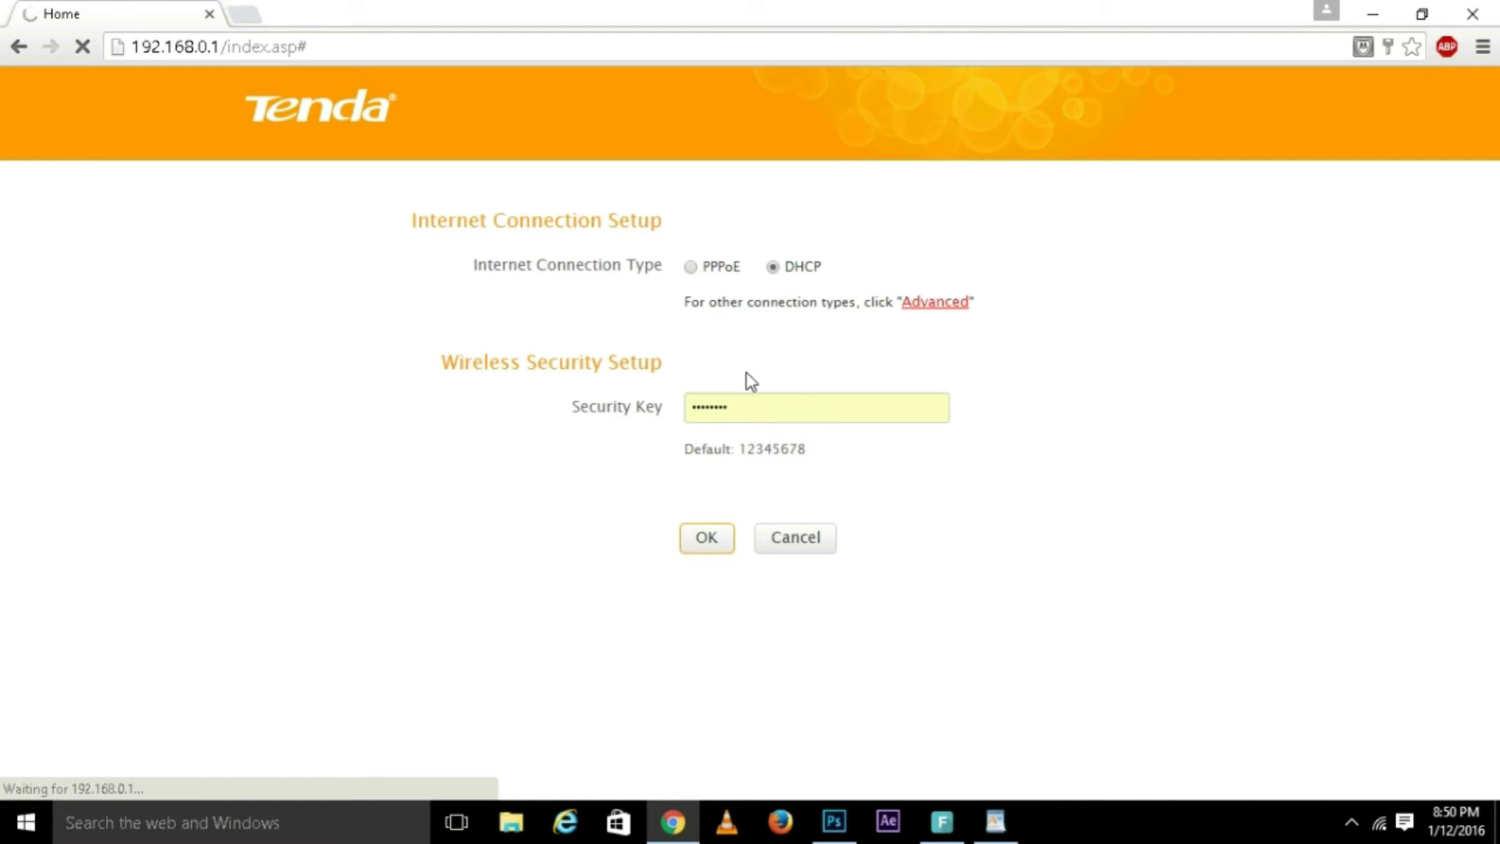
left_click(741, 405)
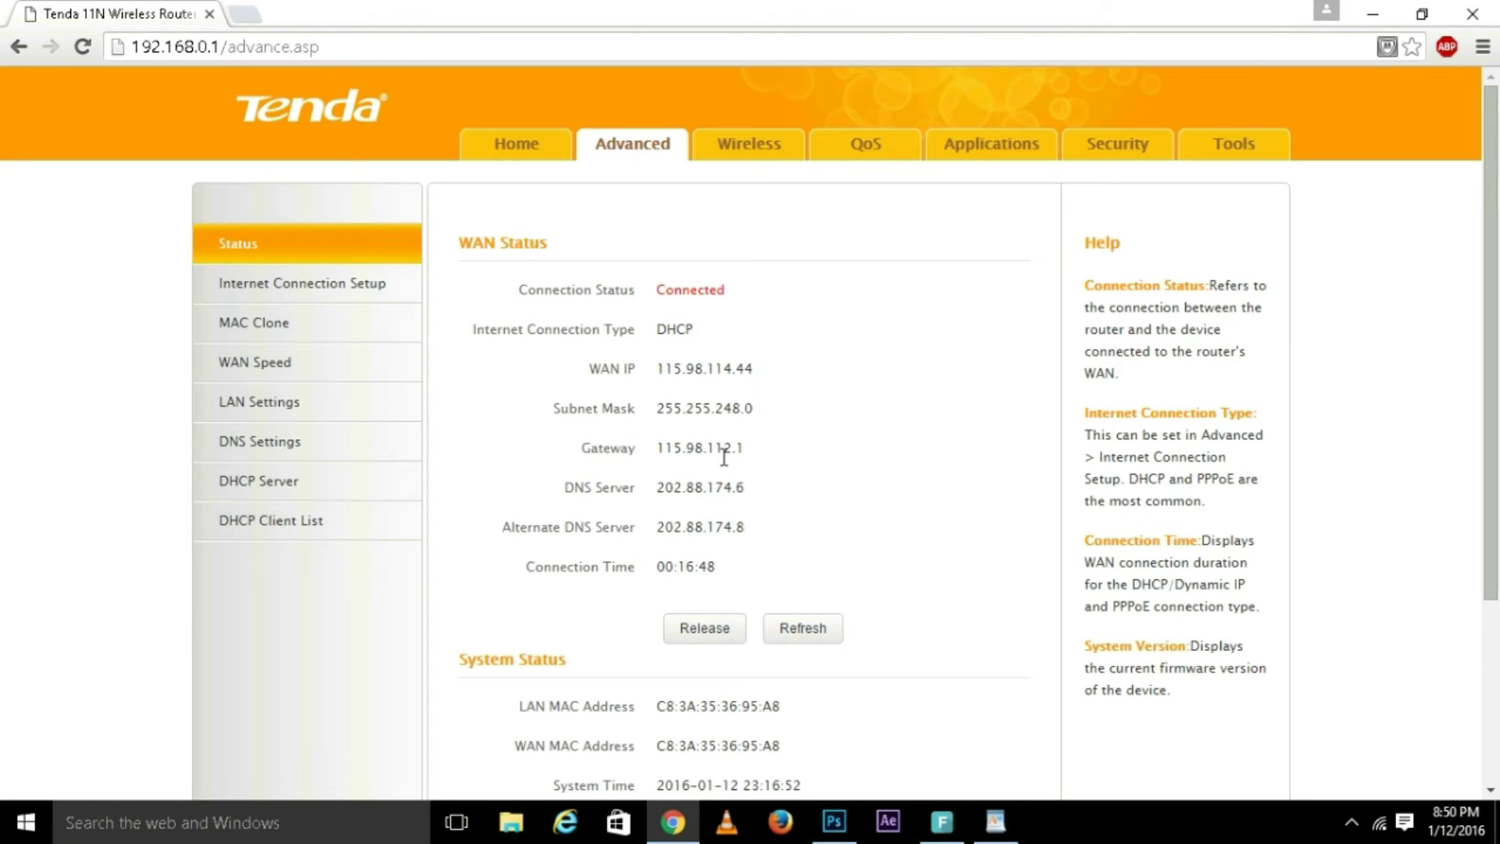
- In Wireless basic settings, replace the Primary SSID Tenda_3695A8 with TechSap
left_click(746, 160)
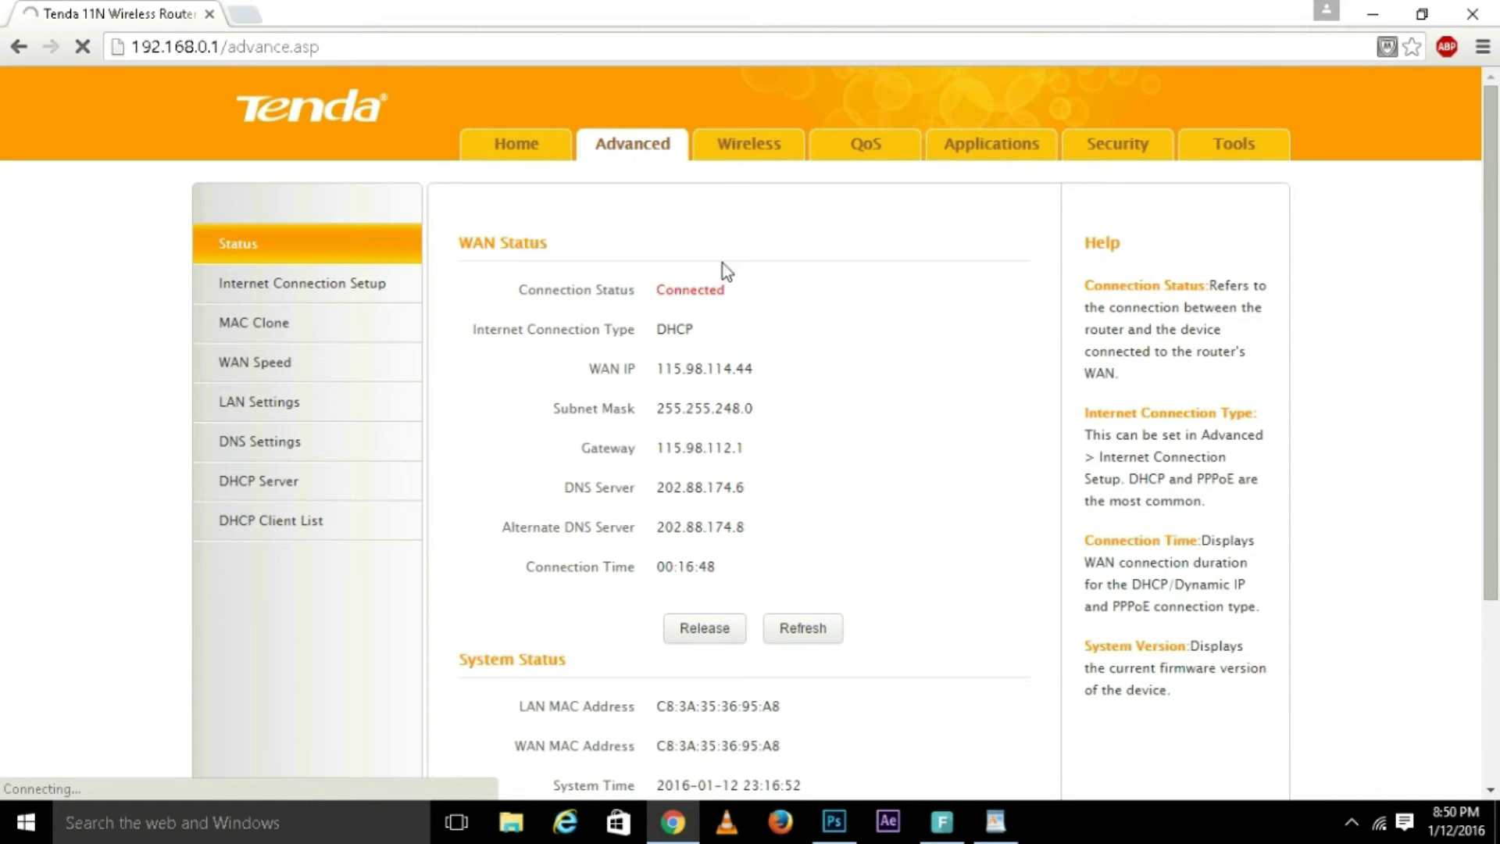
left_click(729, 152)
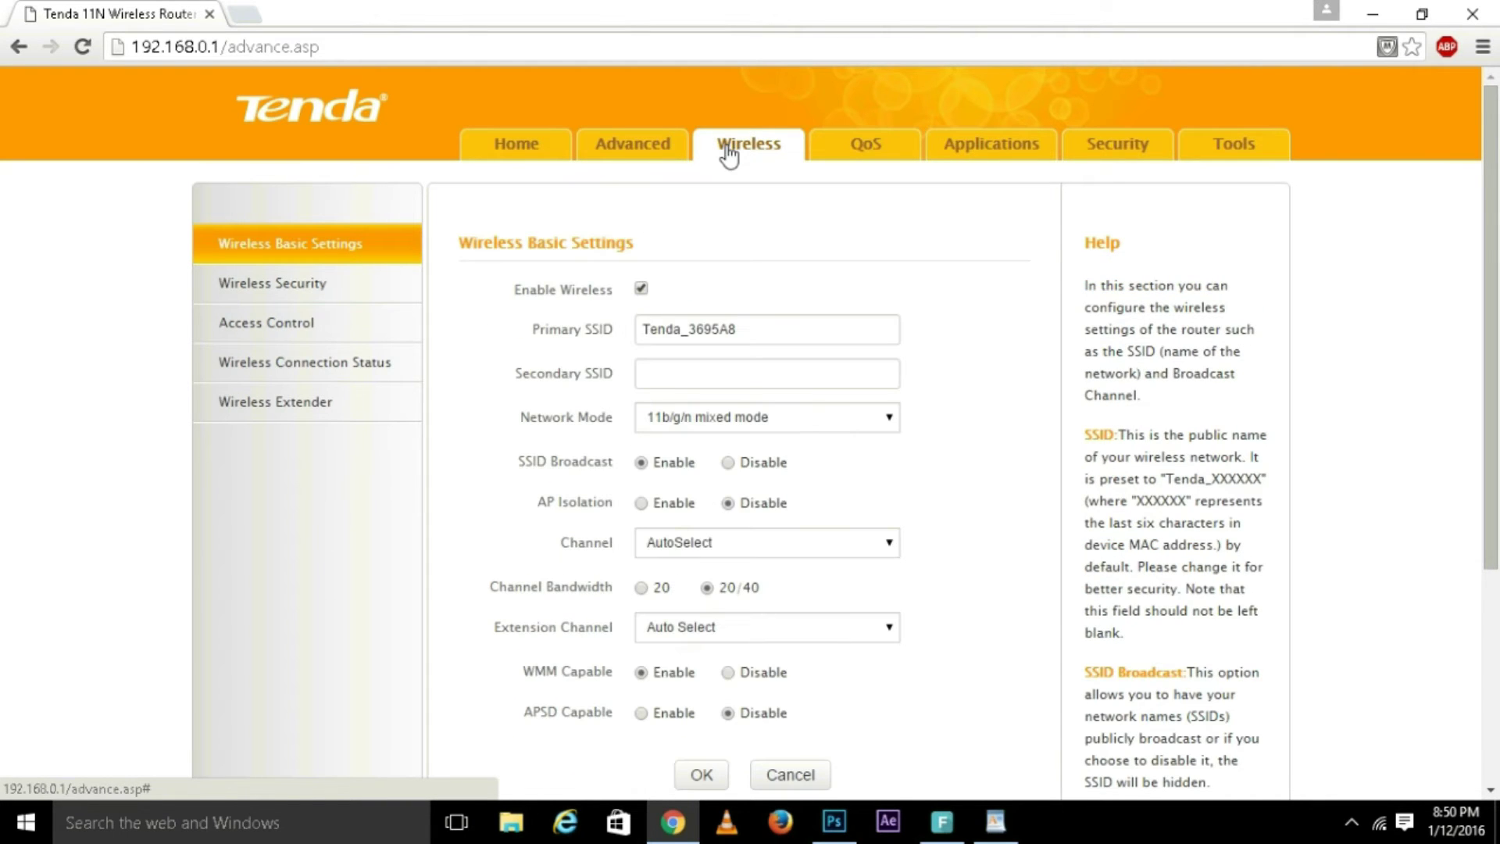
double_click(647, 330)
left_click(732, 322)
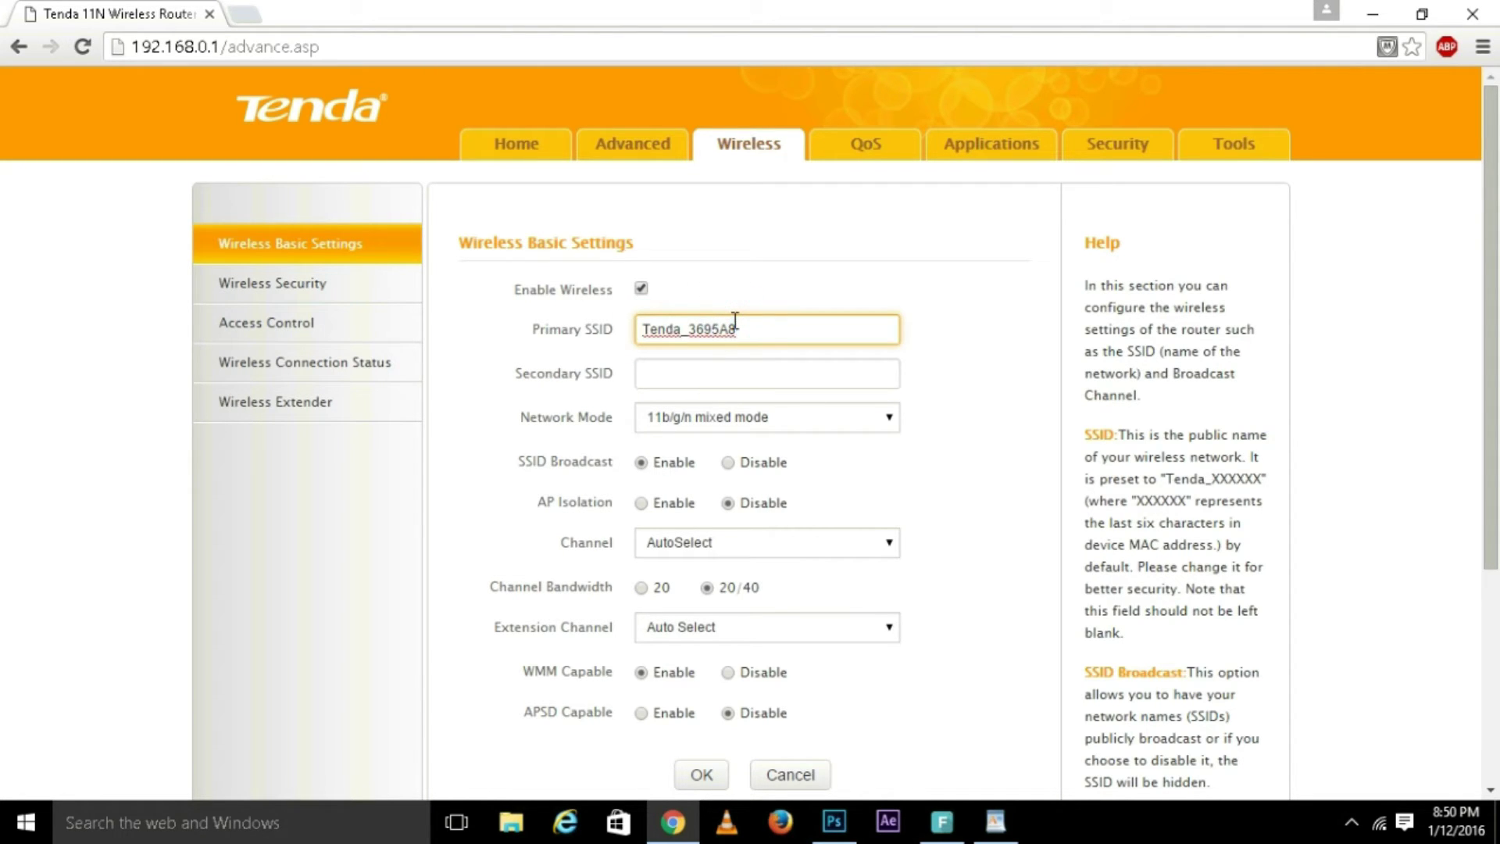
key("BackSpace")
key("BackSpace")
key("BackSpace")
key("BackSpace")
key("BackSpace")
key("BackSpace")
key("BackSpace")
key("BackSpace")
key("BackSpace")
key("BackSpace")
key("BackSpace")
key("BackSpace")
type("TechSao")
key("BackSpace")
key("BackSpace")
type("ap")
- Save the wireless settings and confirm the rename to TechSap
left_click(583, 443)
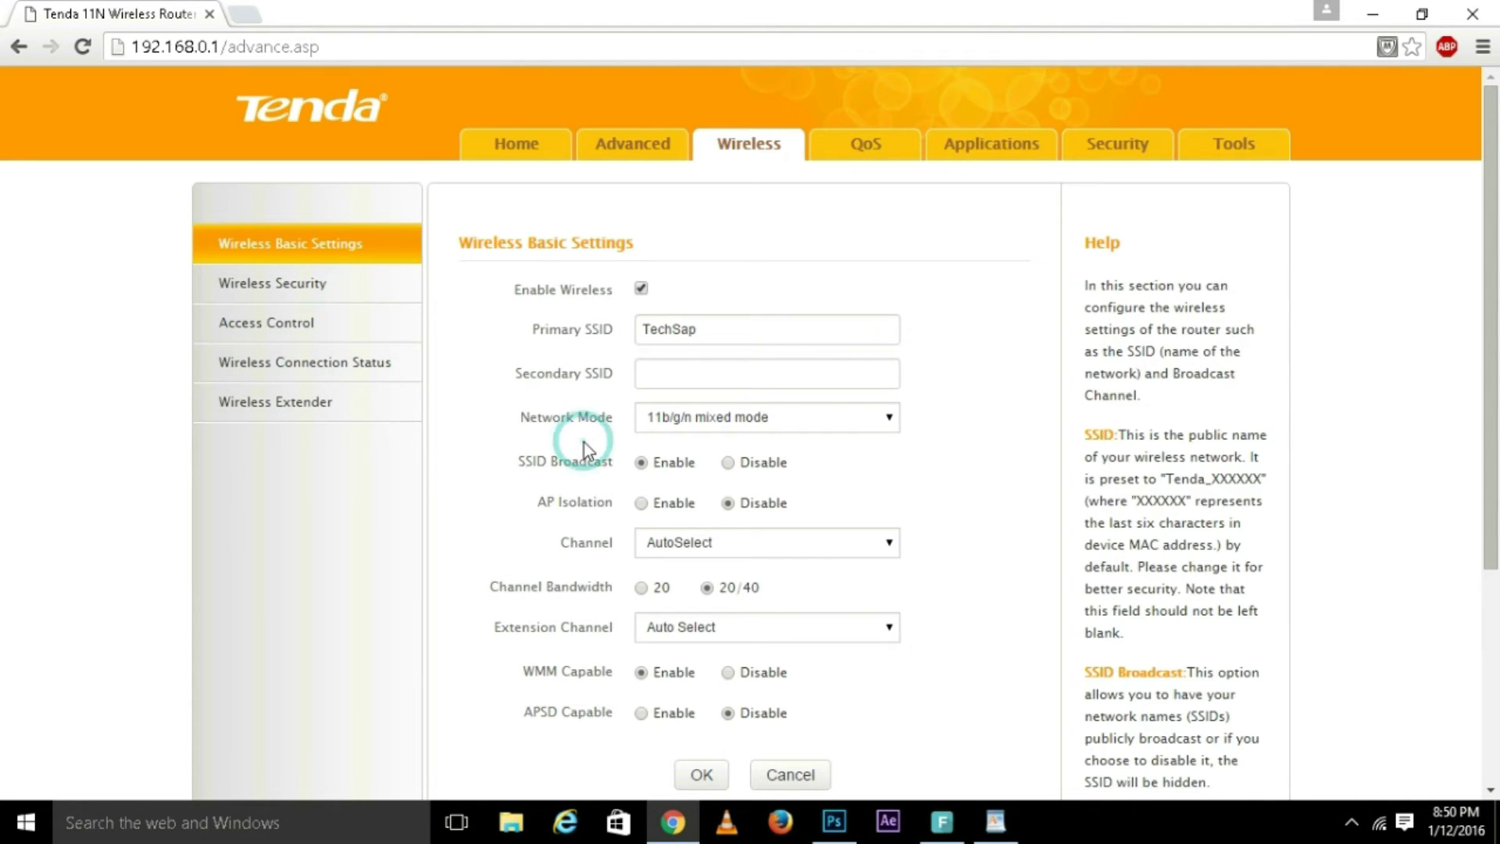
scroll(584, 442, "down", 1)
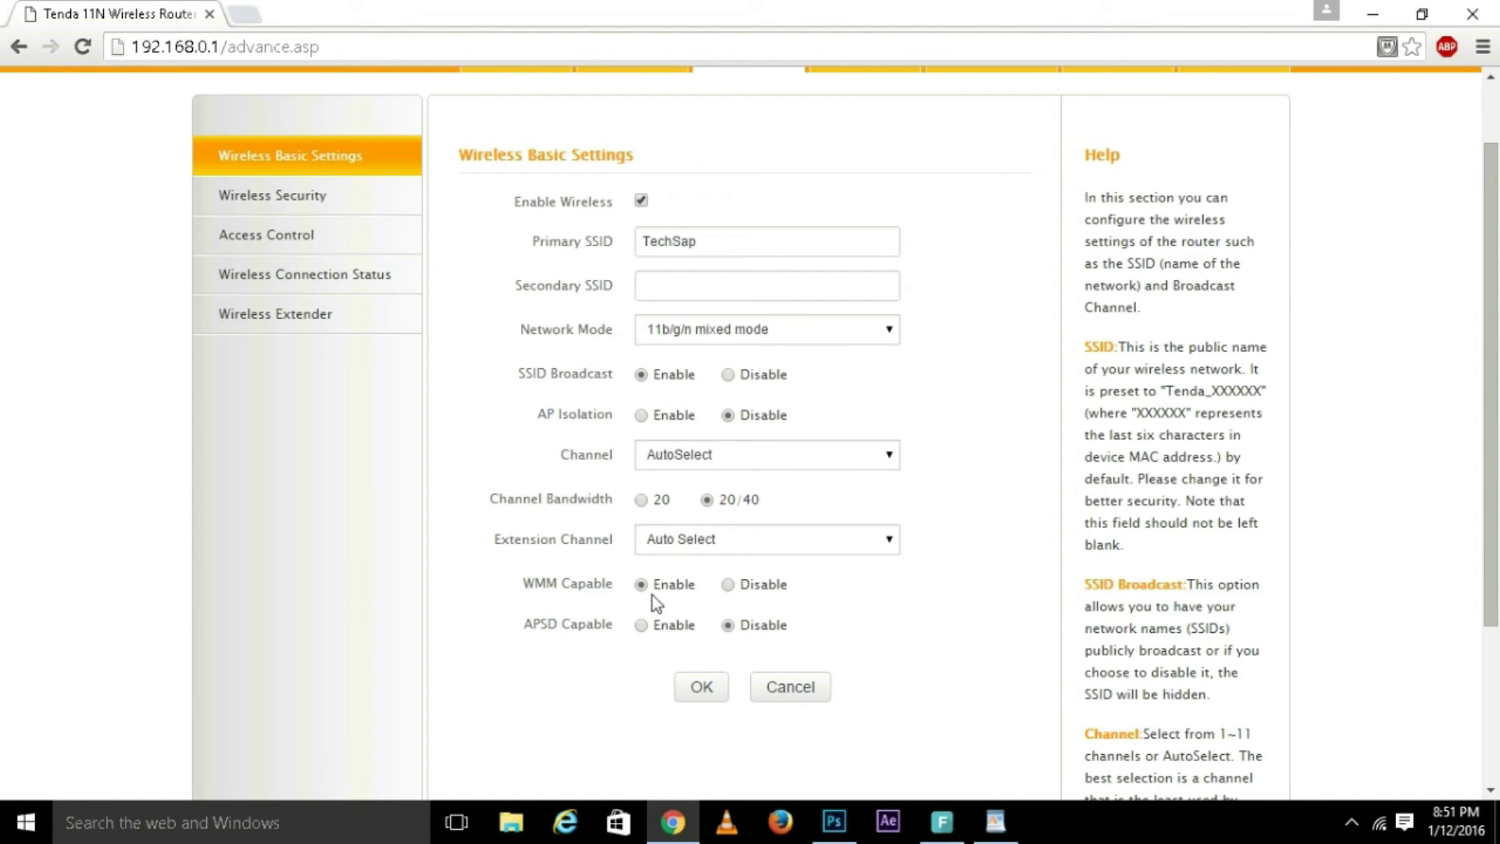
left_click(695, 689)
left_click(696, 688)
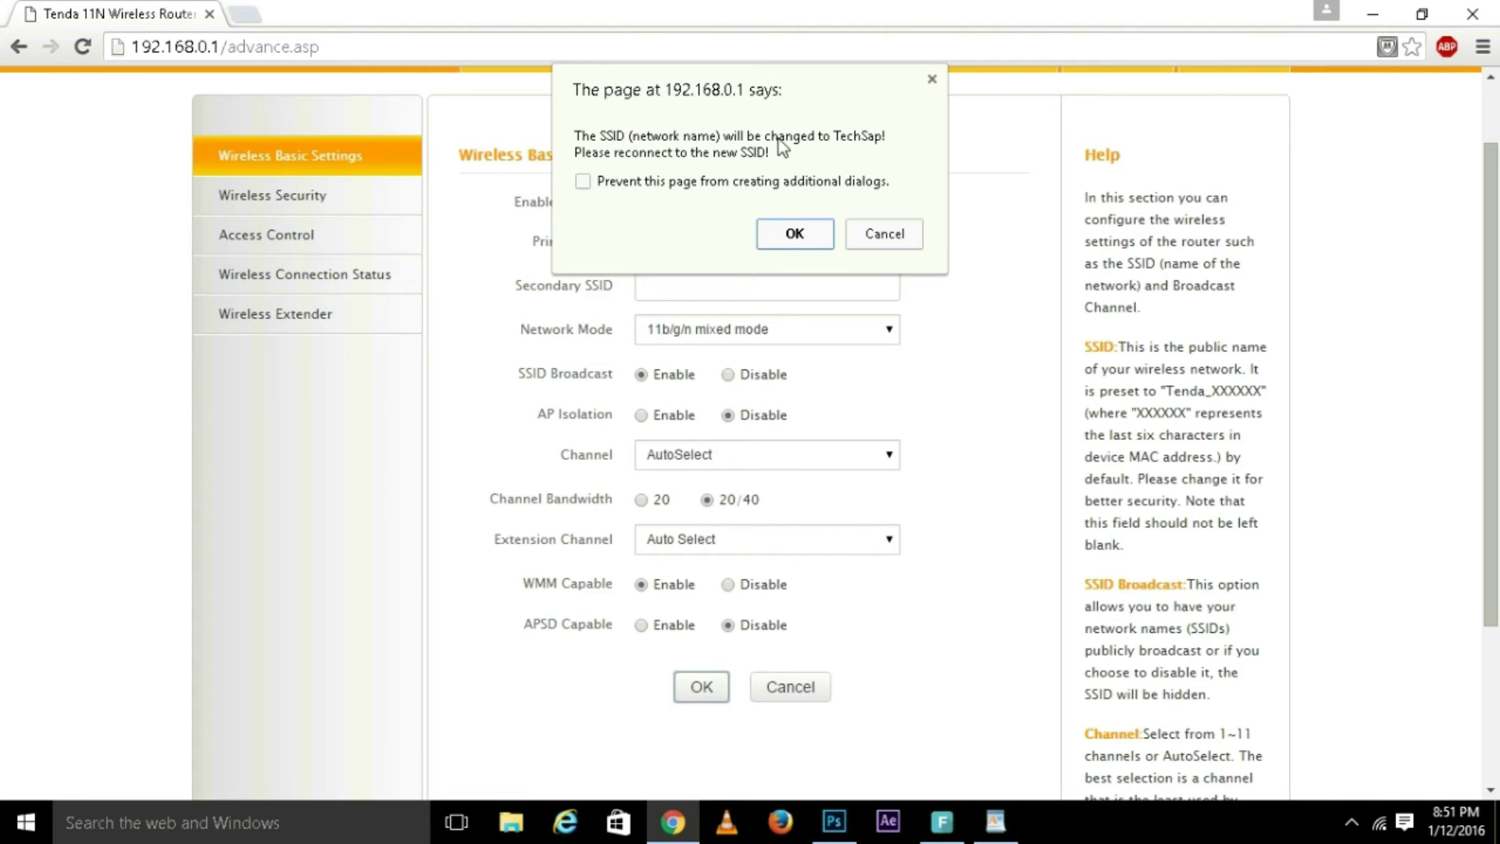
left_click(780, 241)
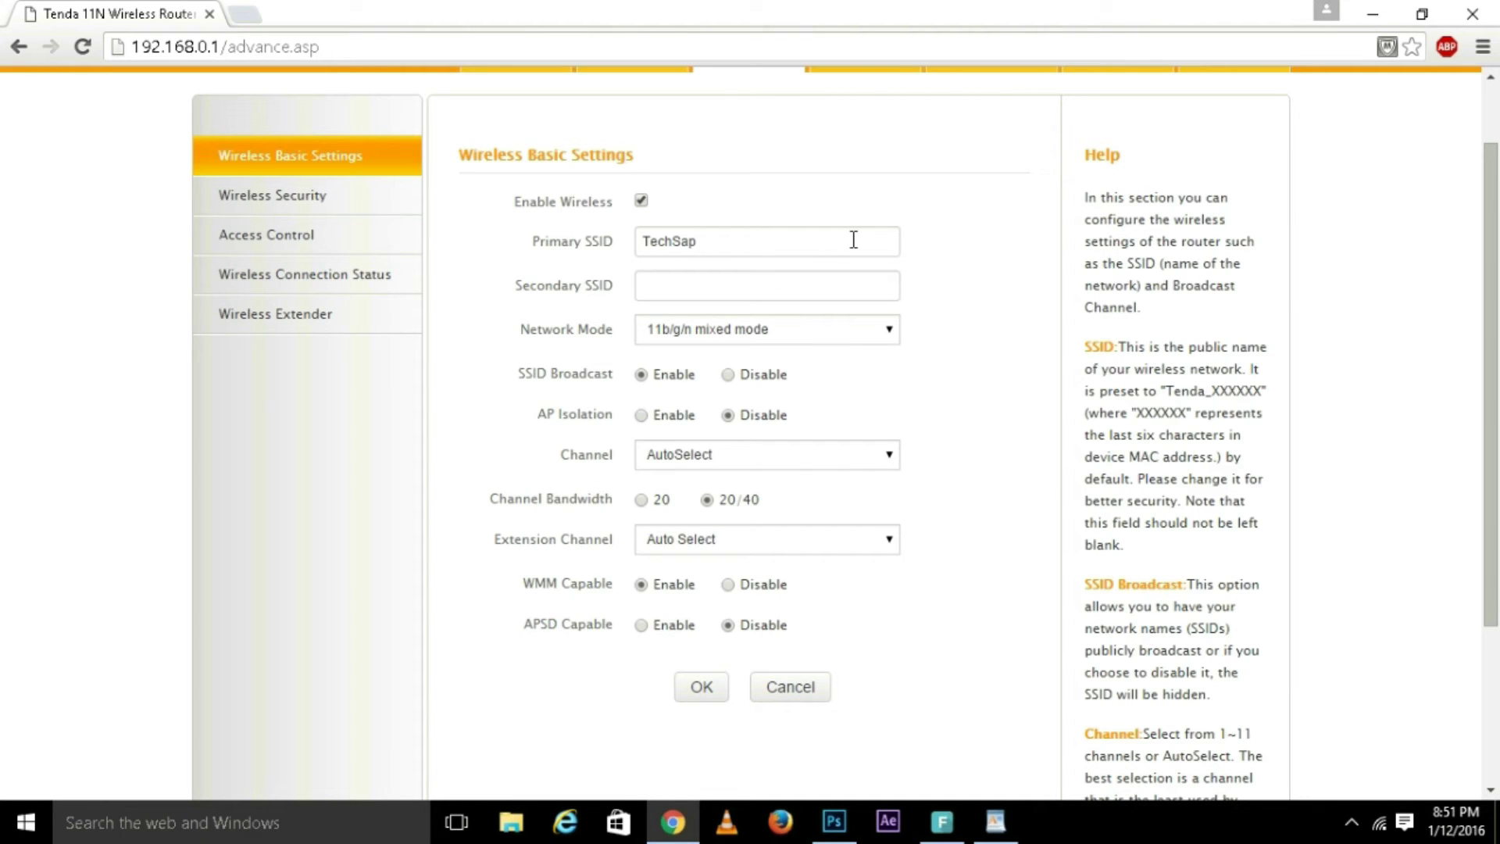
- Join TechSap with its default security key, allow discovery, and return to the router page
left_click(1380, 827)
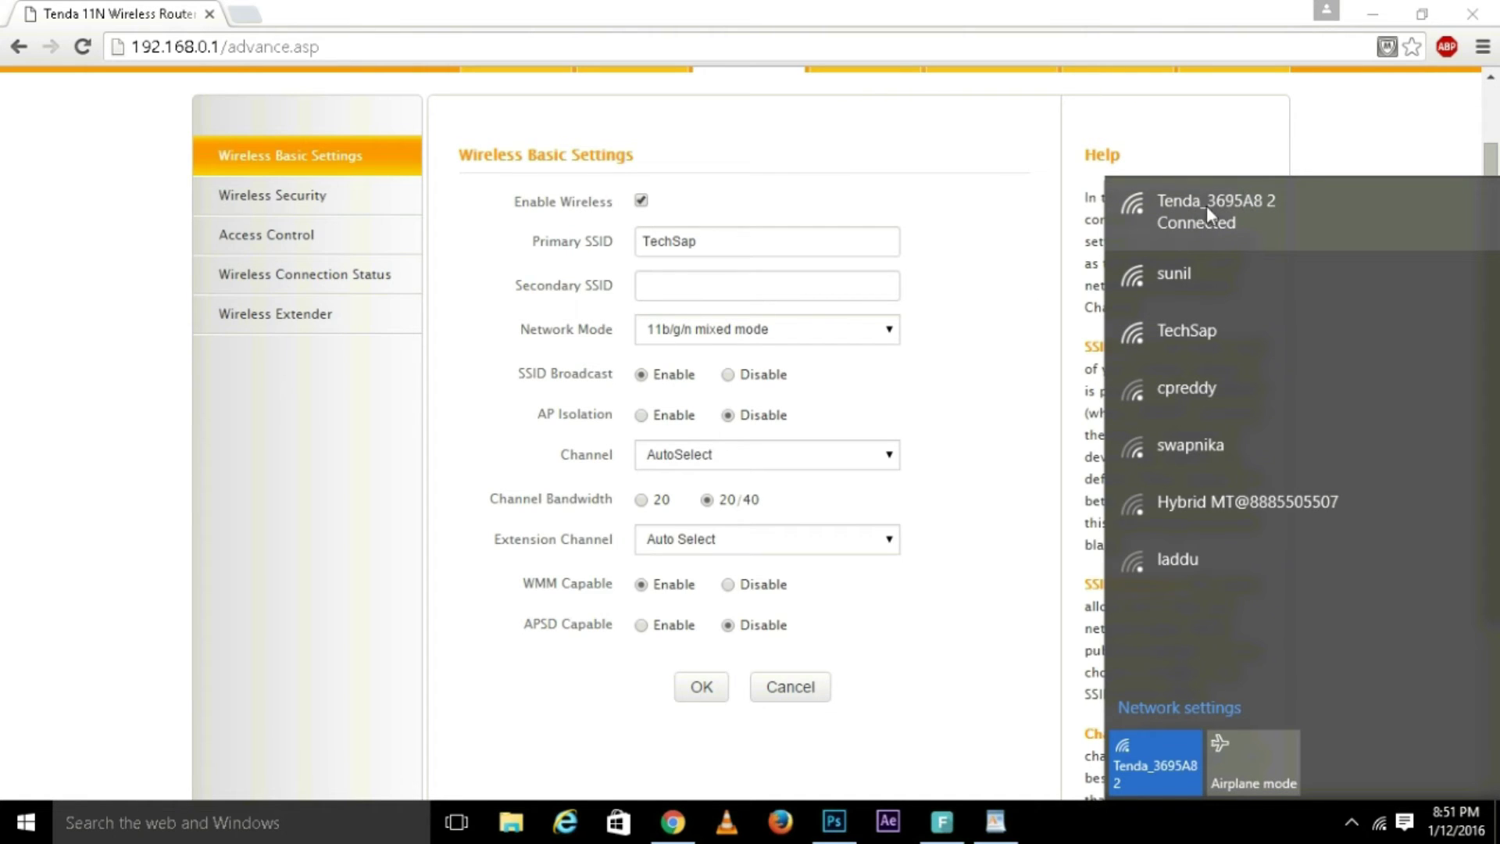
left_click(1175, 346)
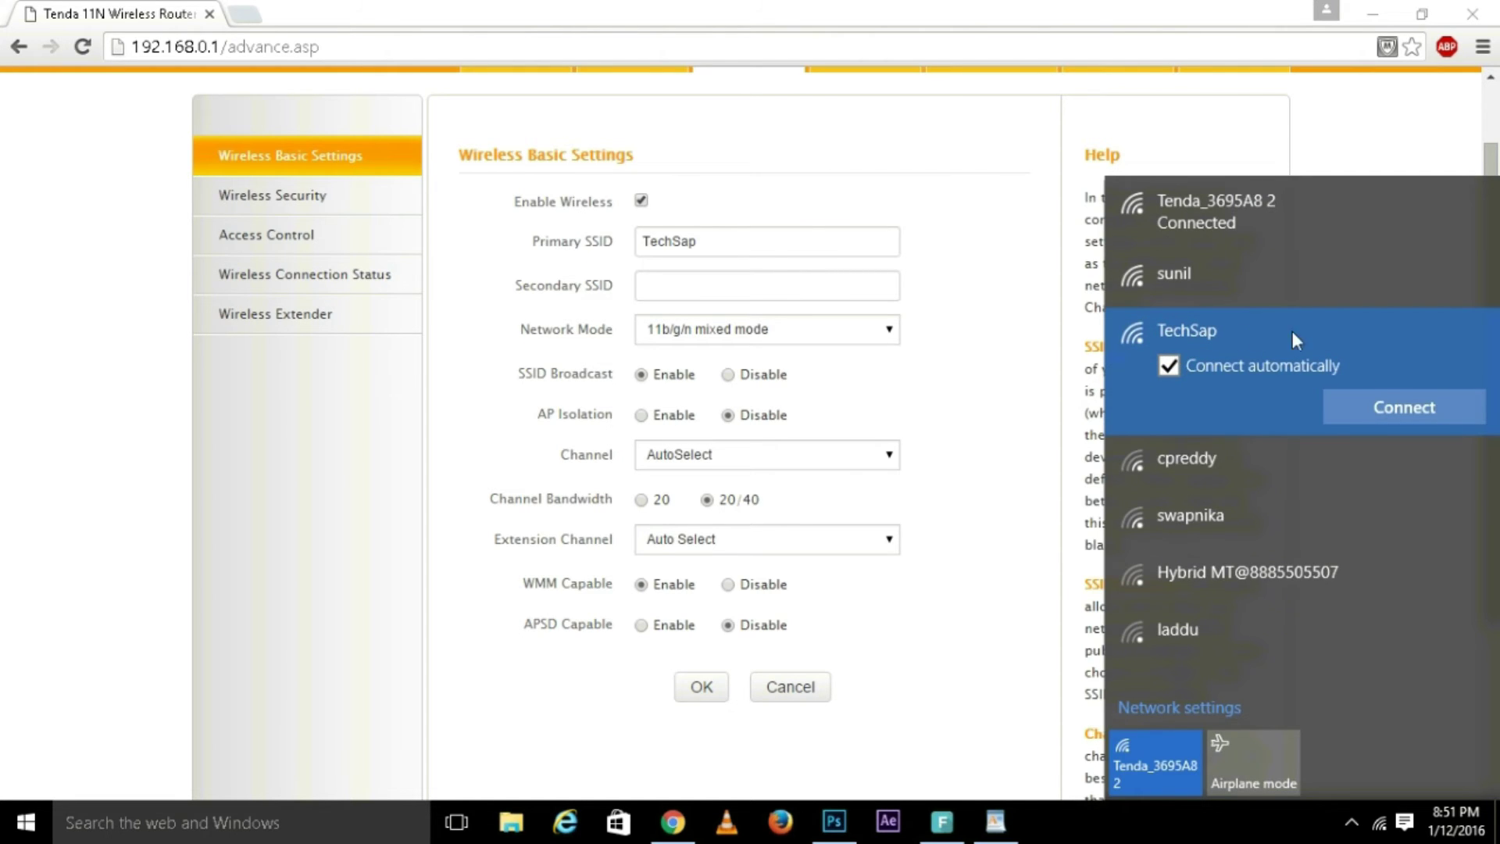
left_click(1380, 401)
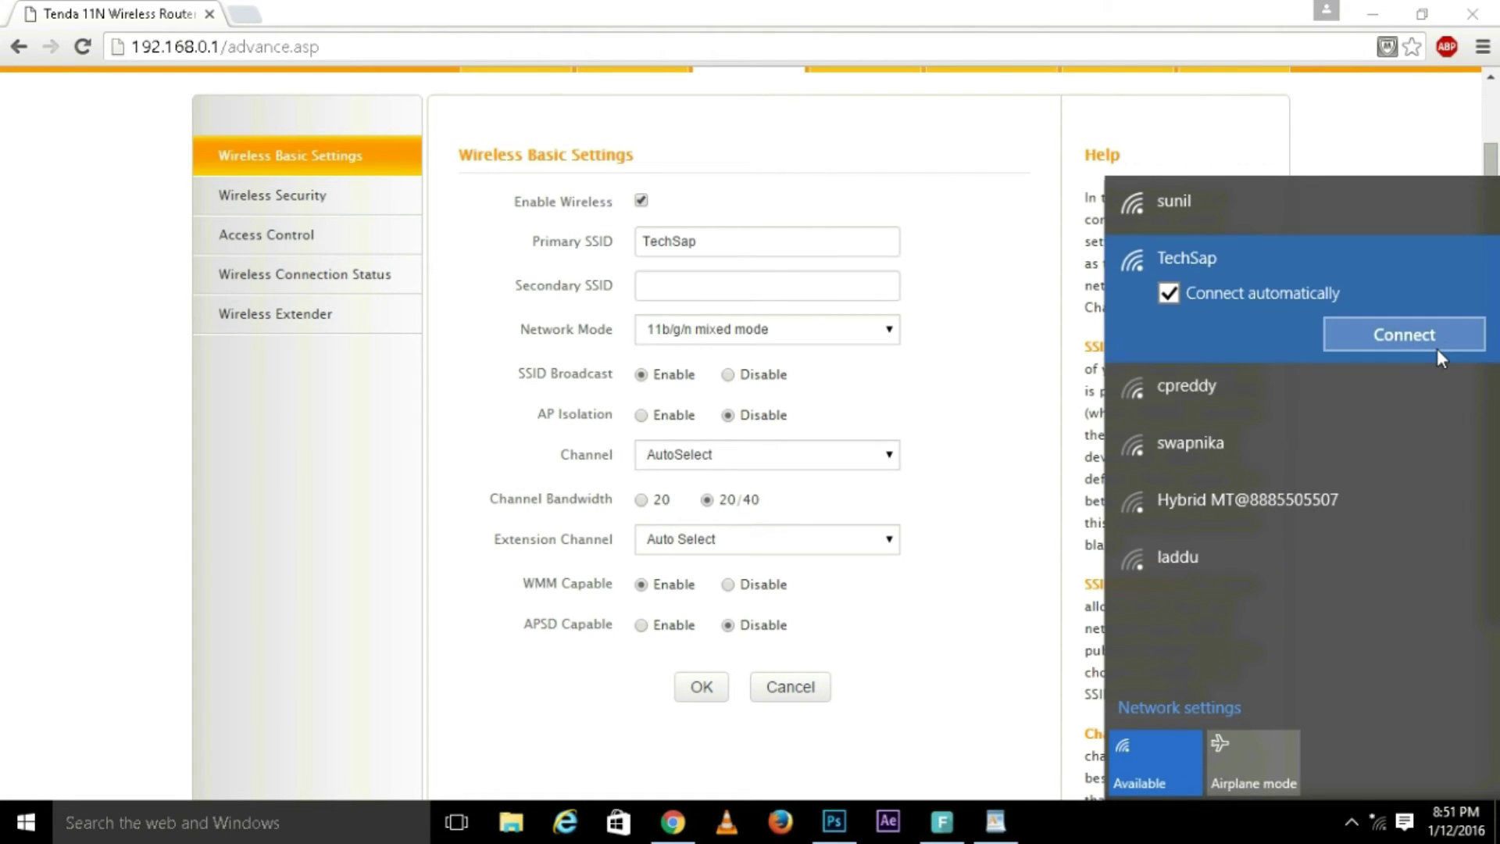
left_click(1437, 348)
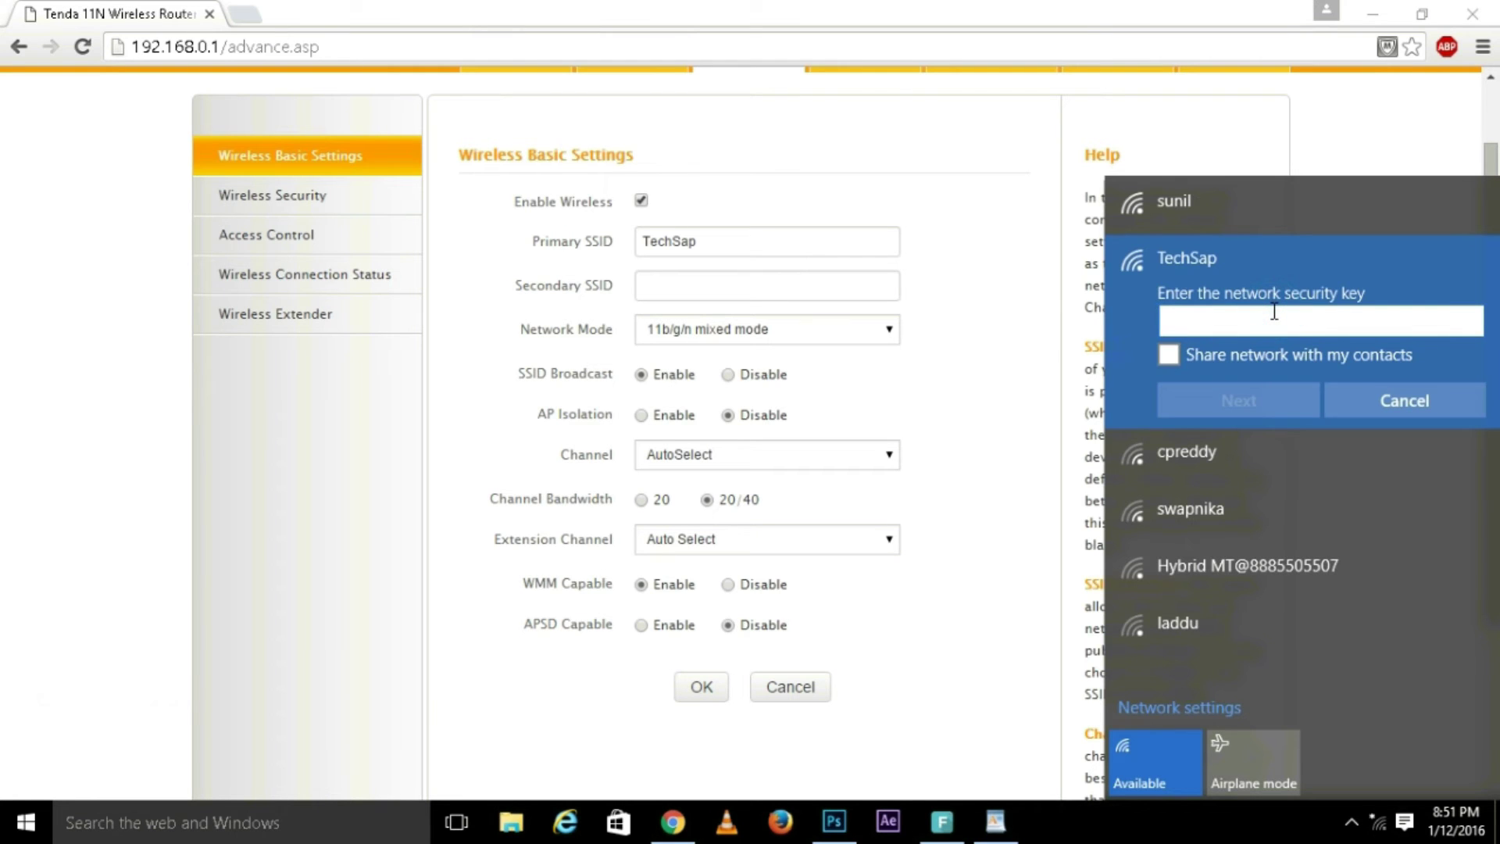
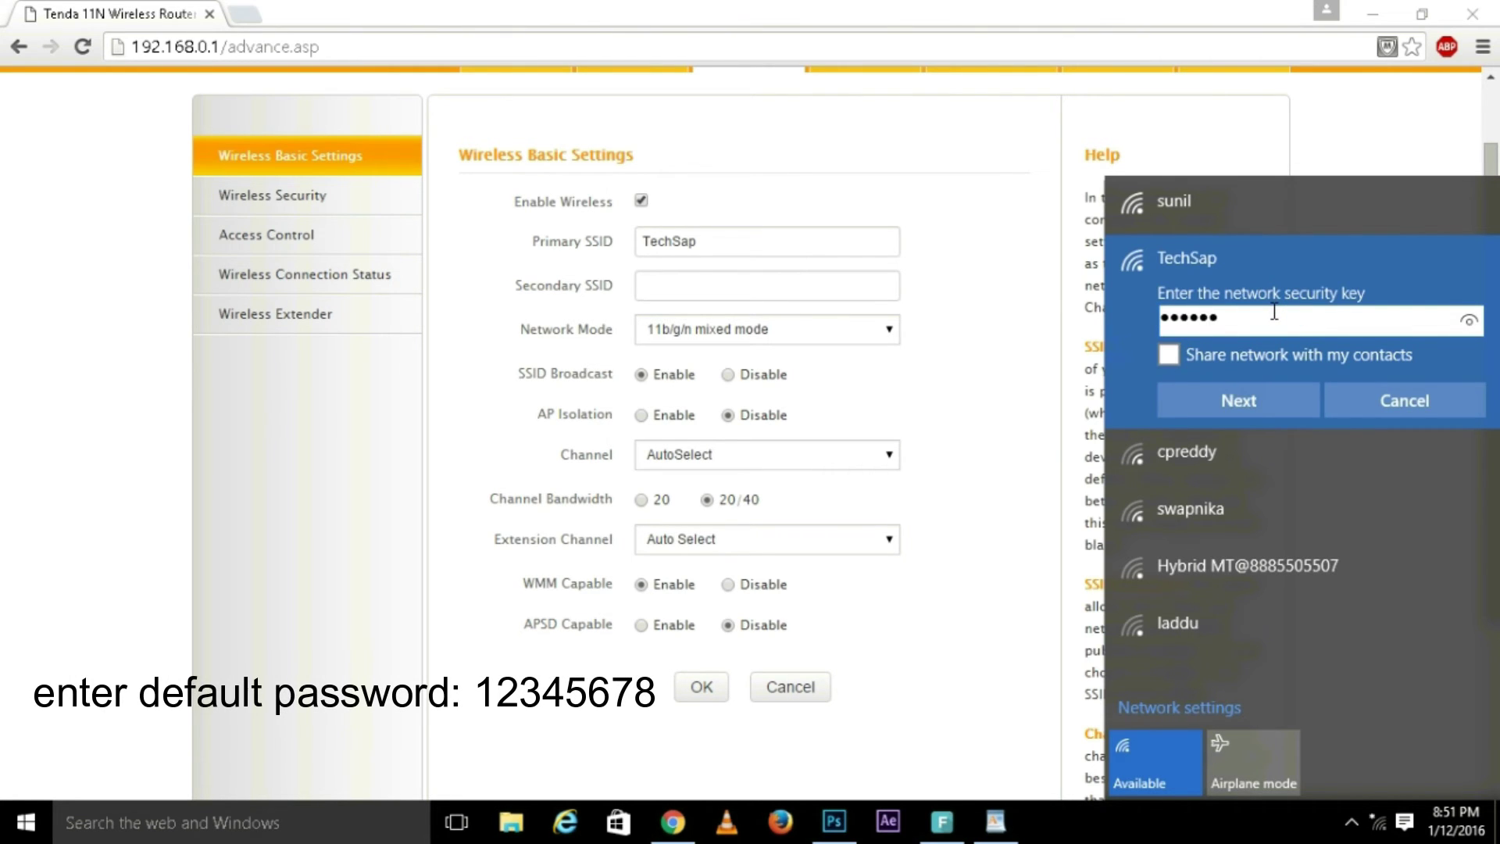
left_click(1240, 403)
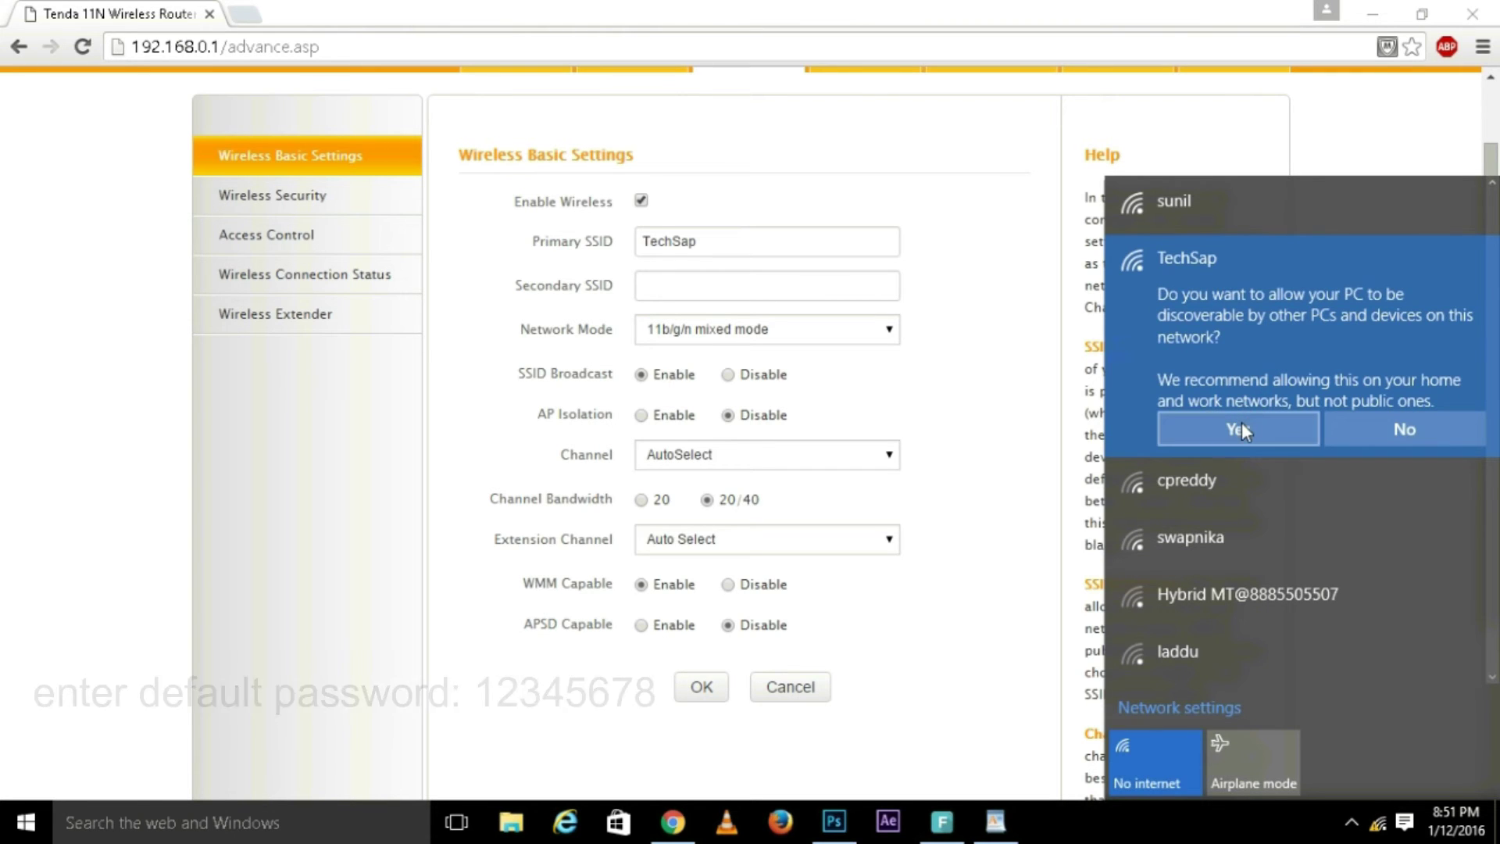
left_click(1242, 428)
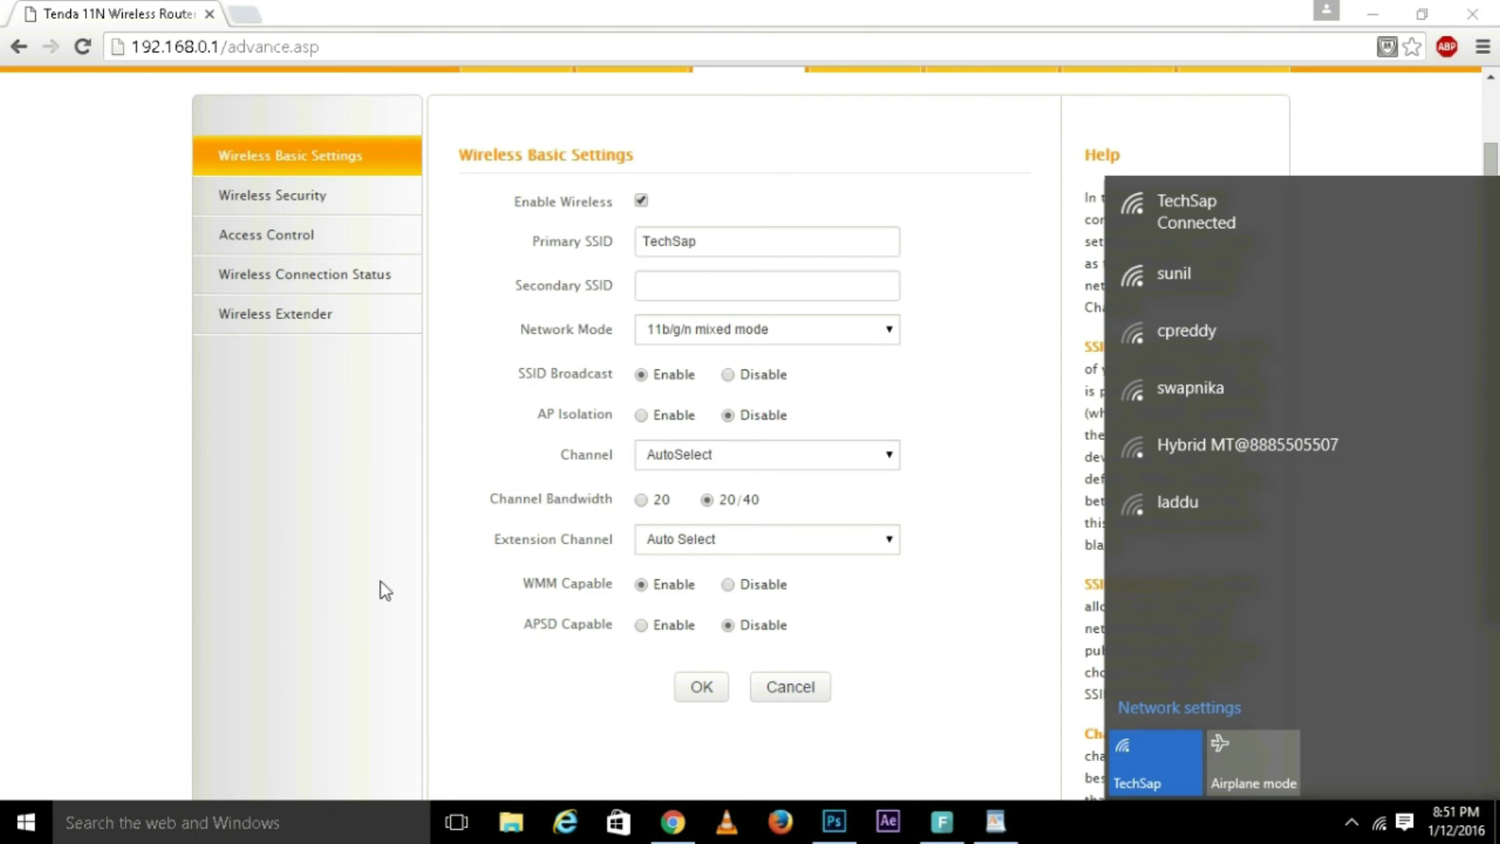
left_click(336, 574)
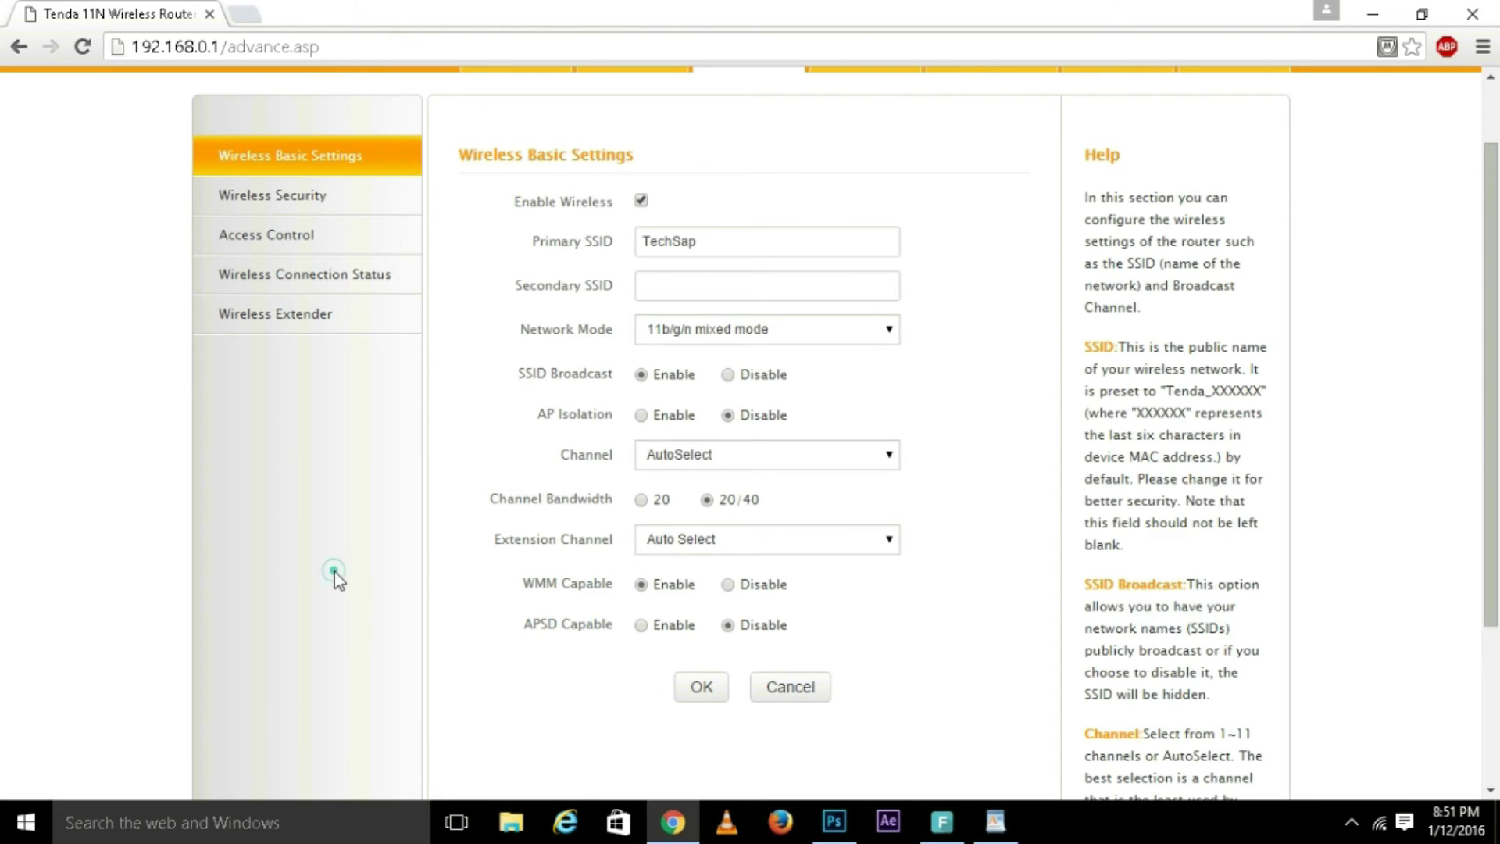
- On Wireless Security, enter a new security key for TechSap, verify it, save and confirm
left_click(251, 199)
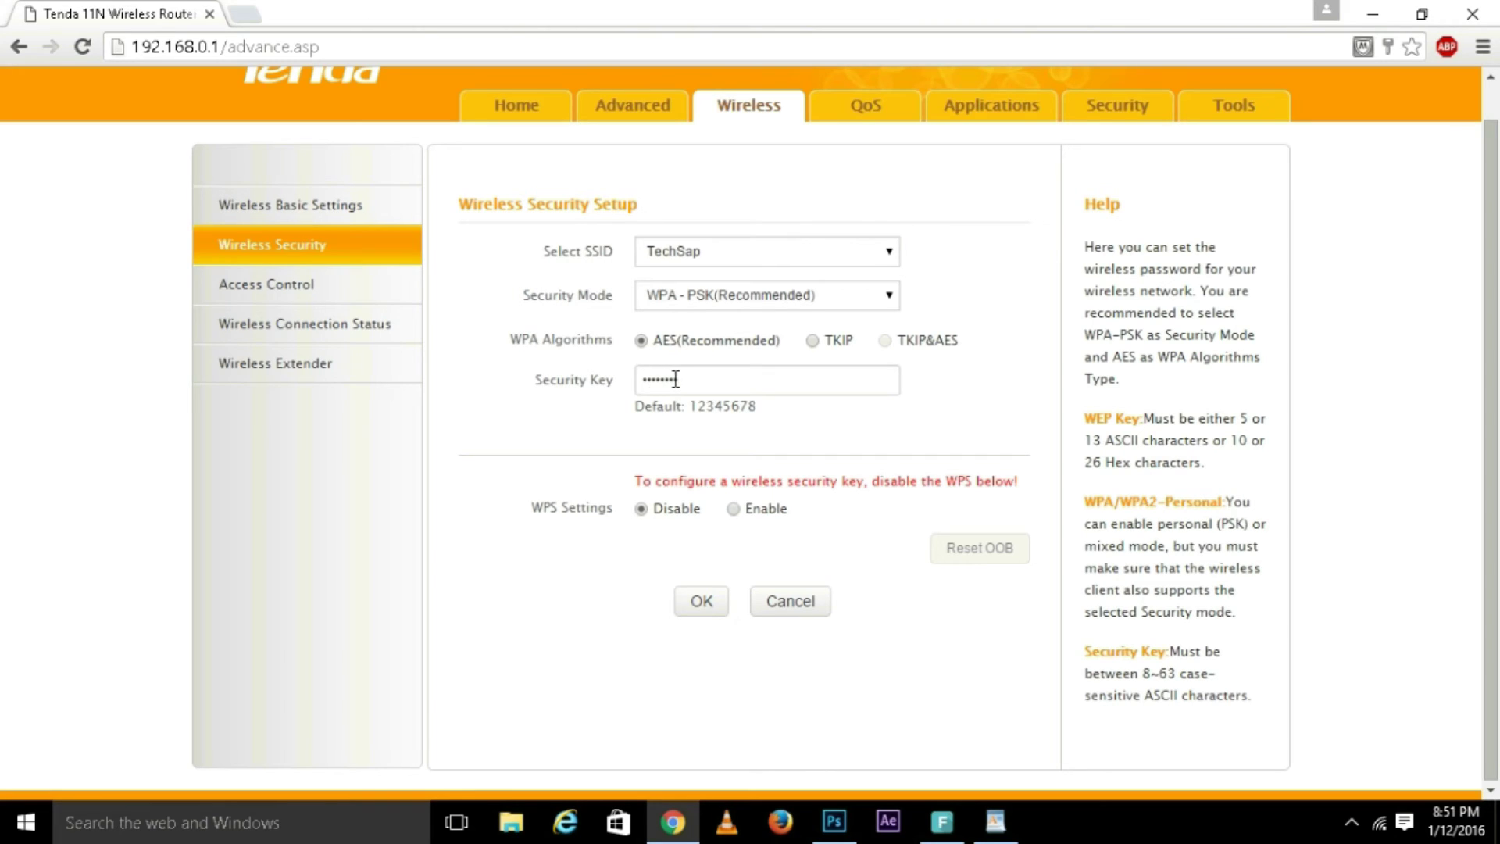
left_click(676, 380)
double_click(676, 380)
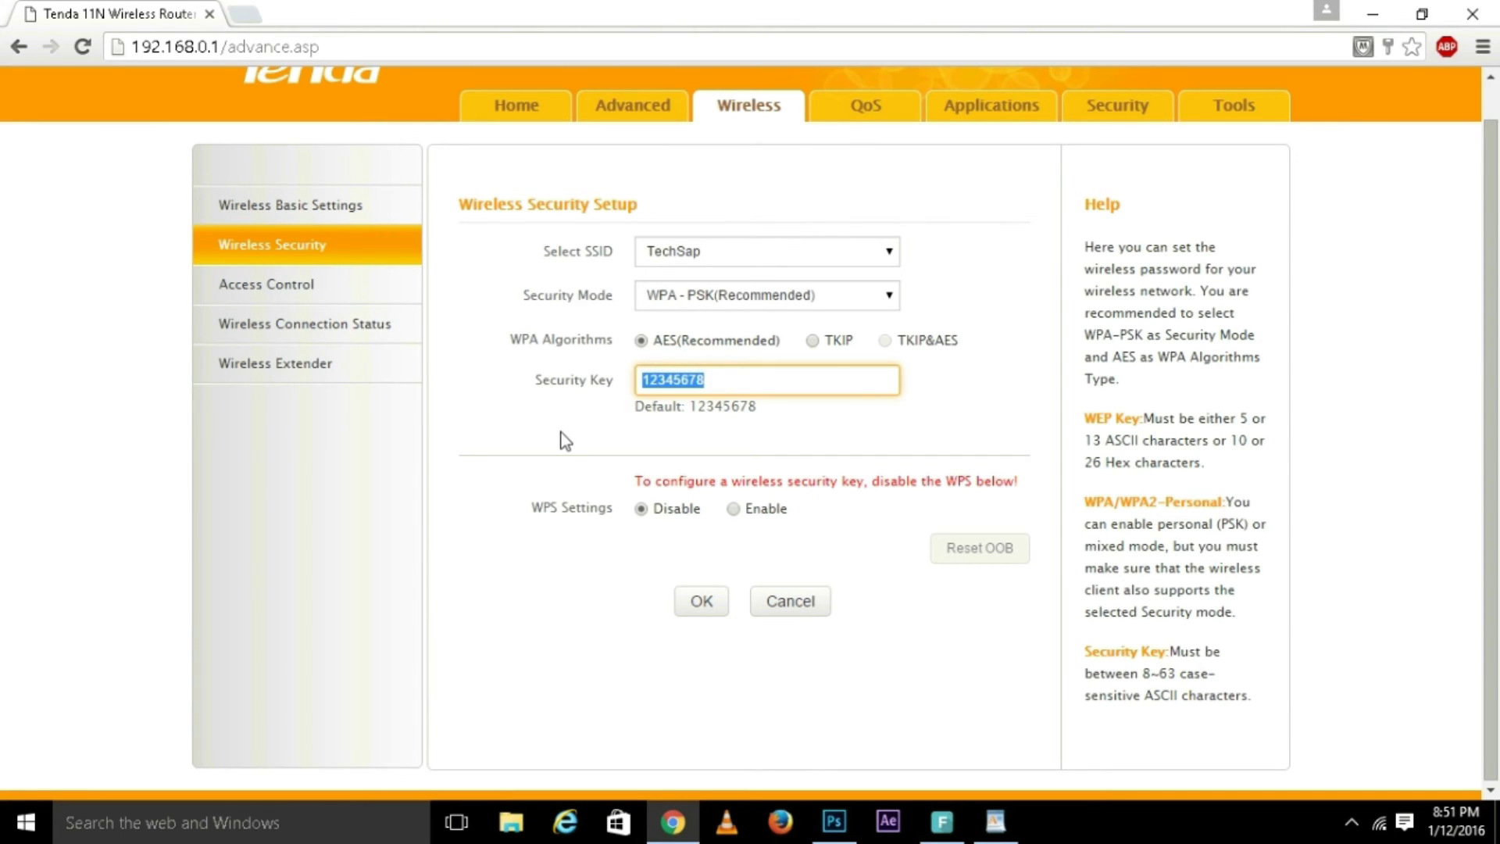
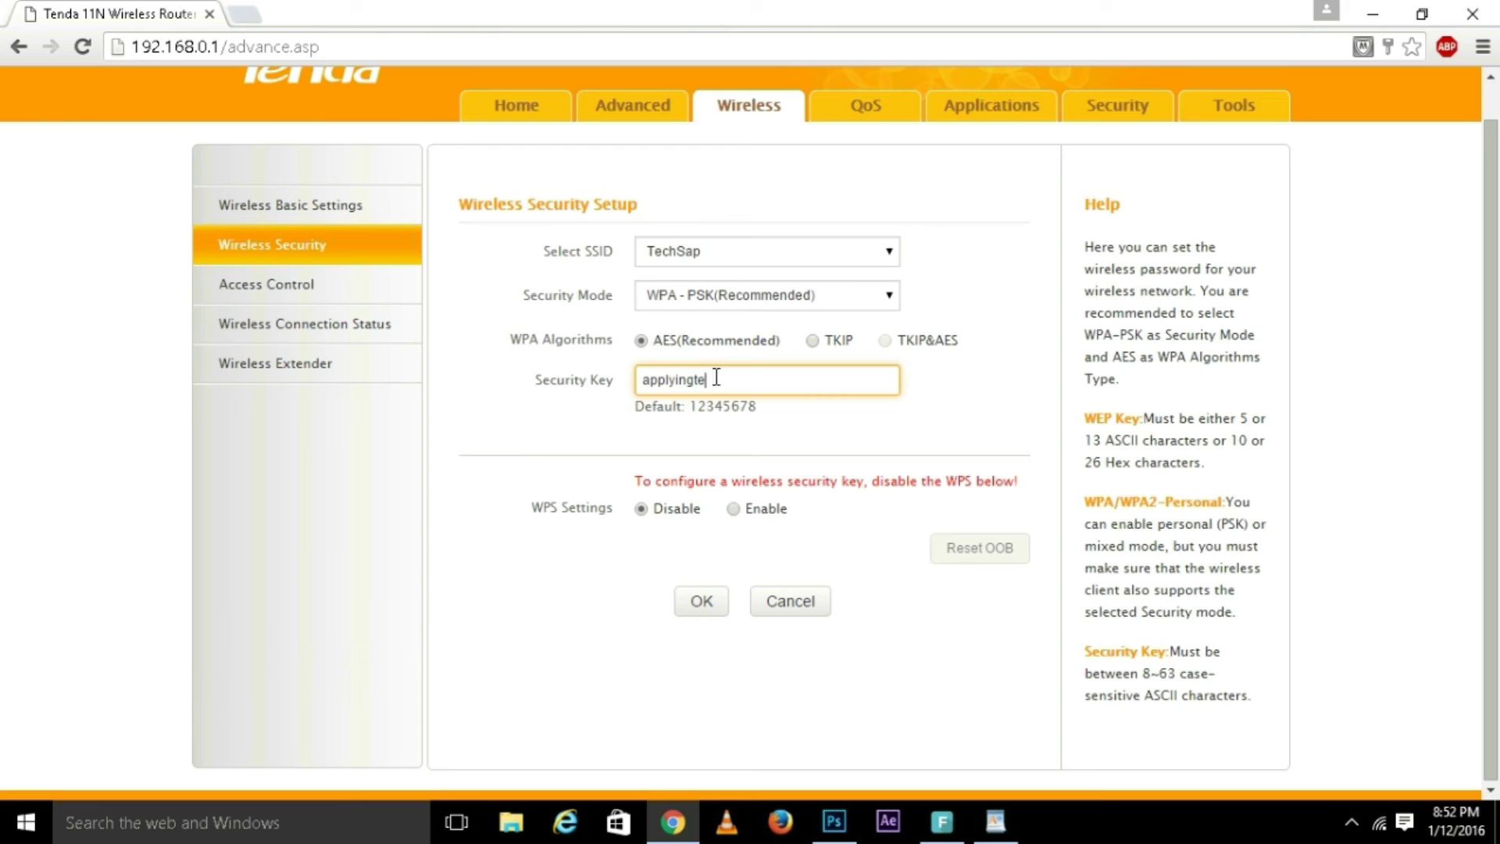
left_click(894, 472)
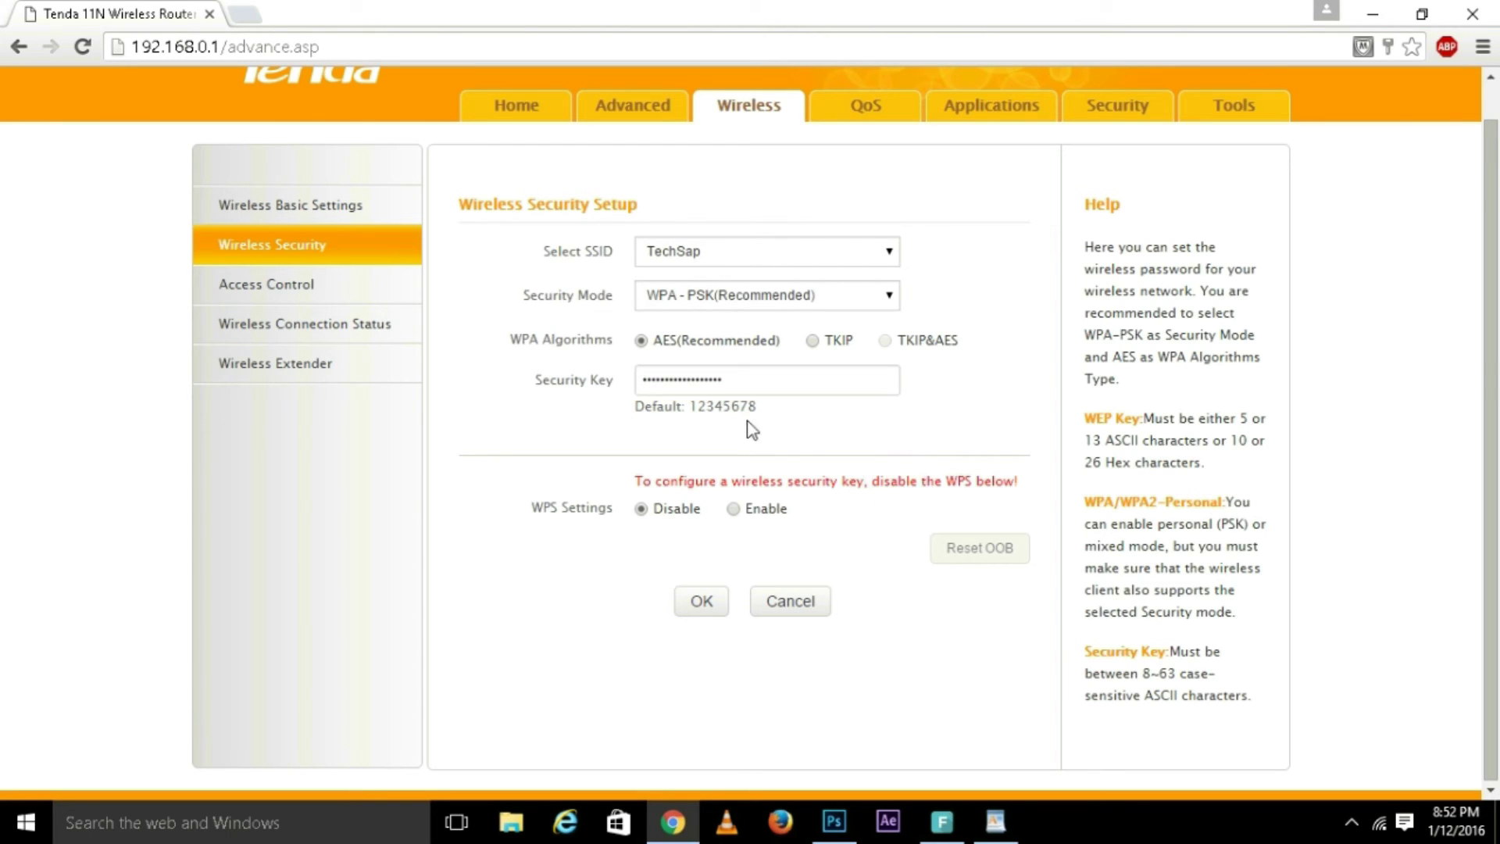
left_click(740, 391)
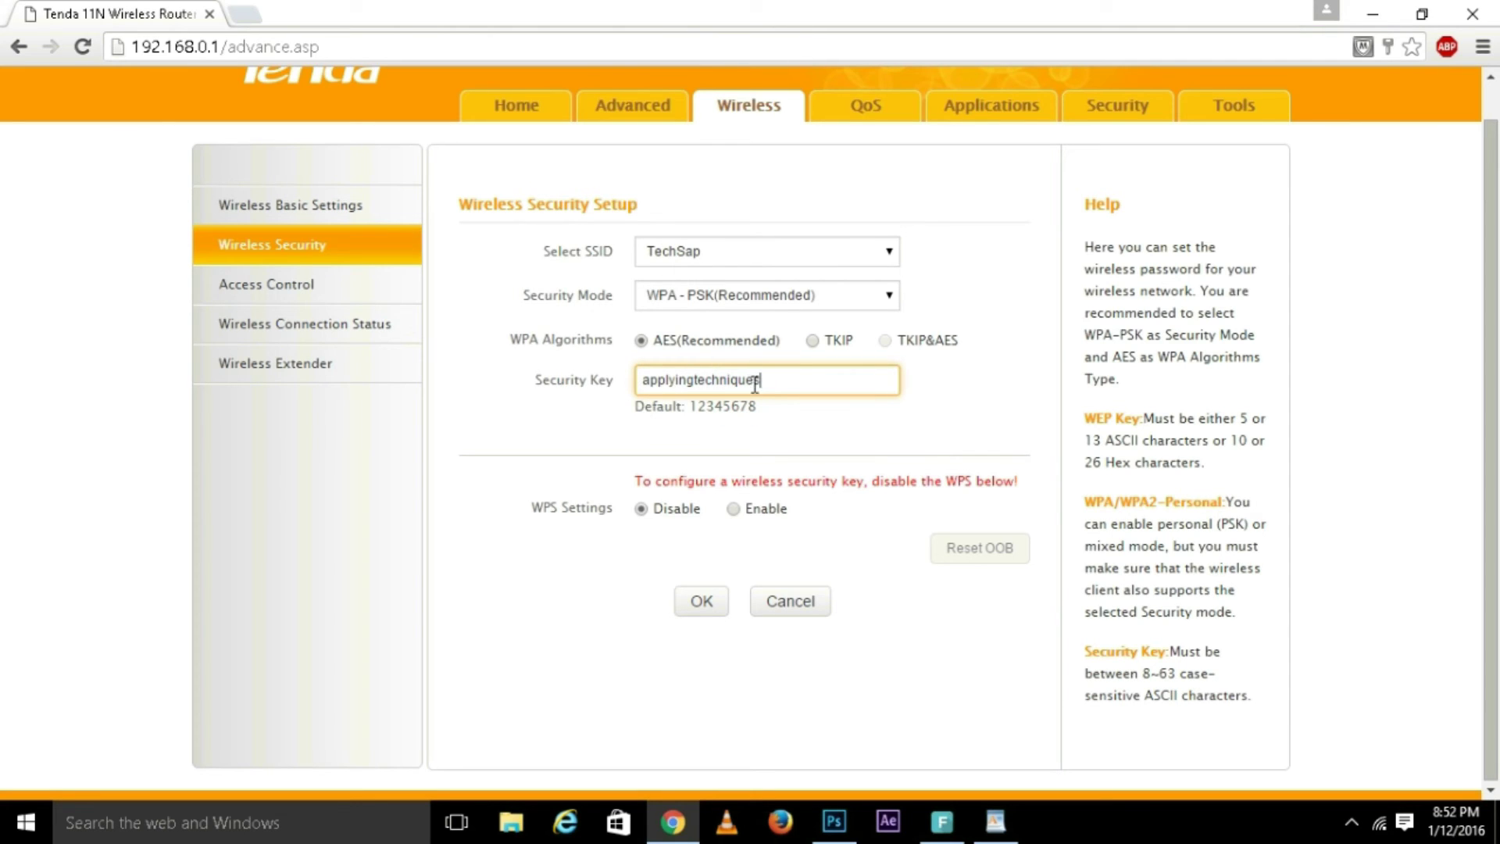
left_click(700, 603)
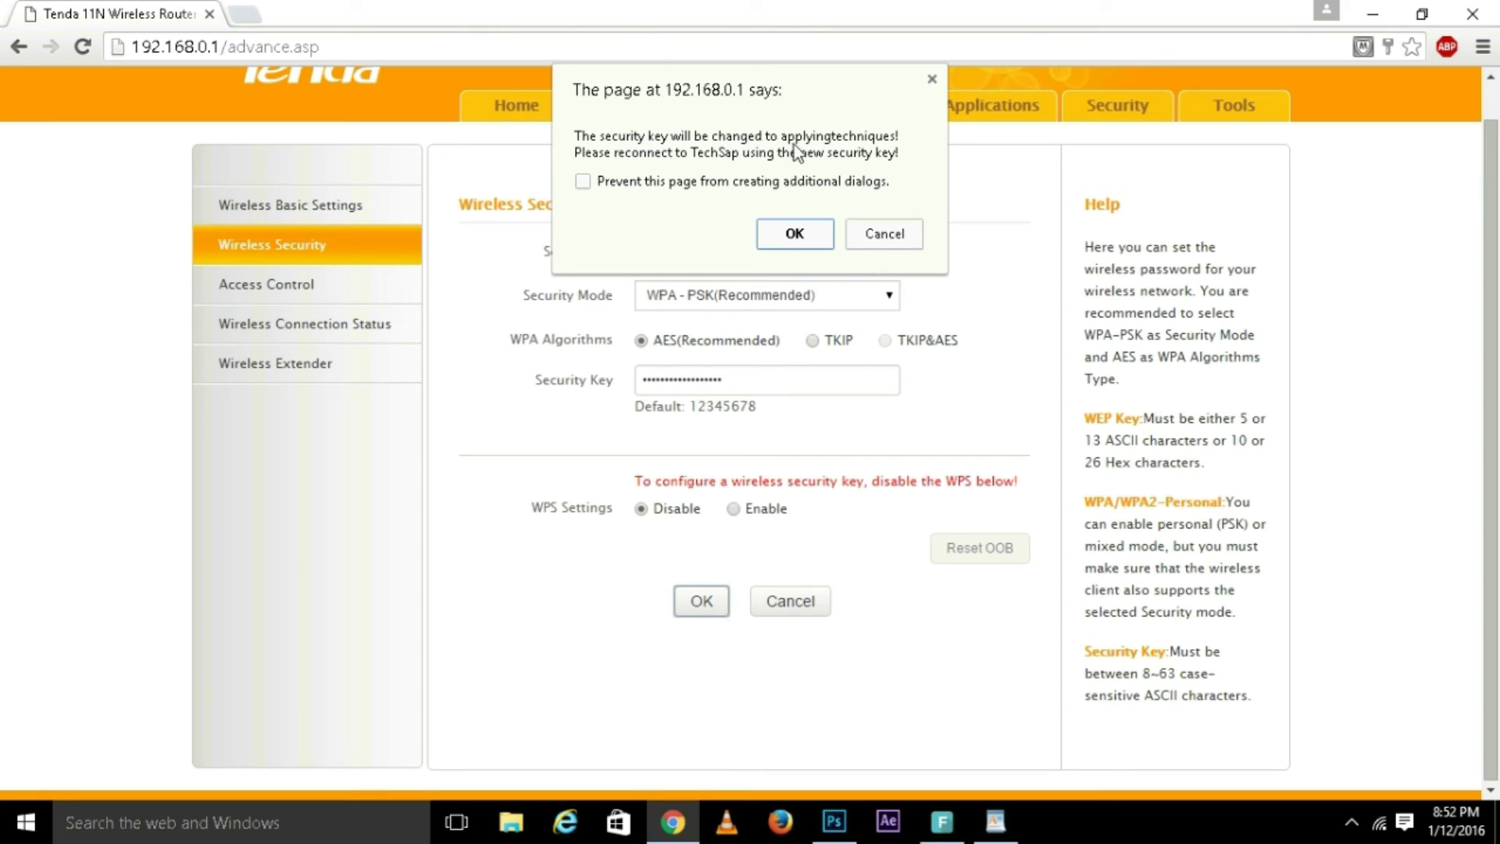
left_click(771, 227)
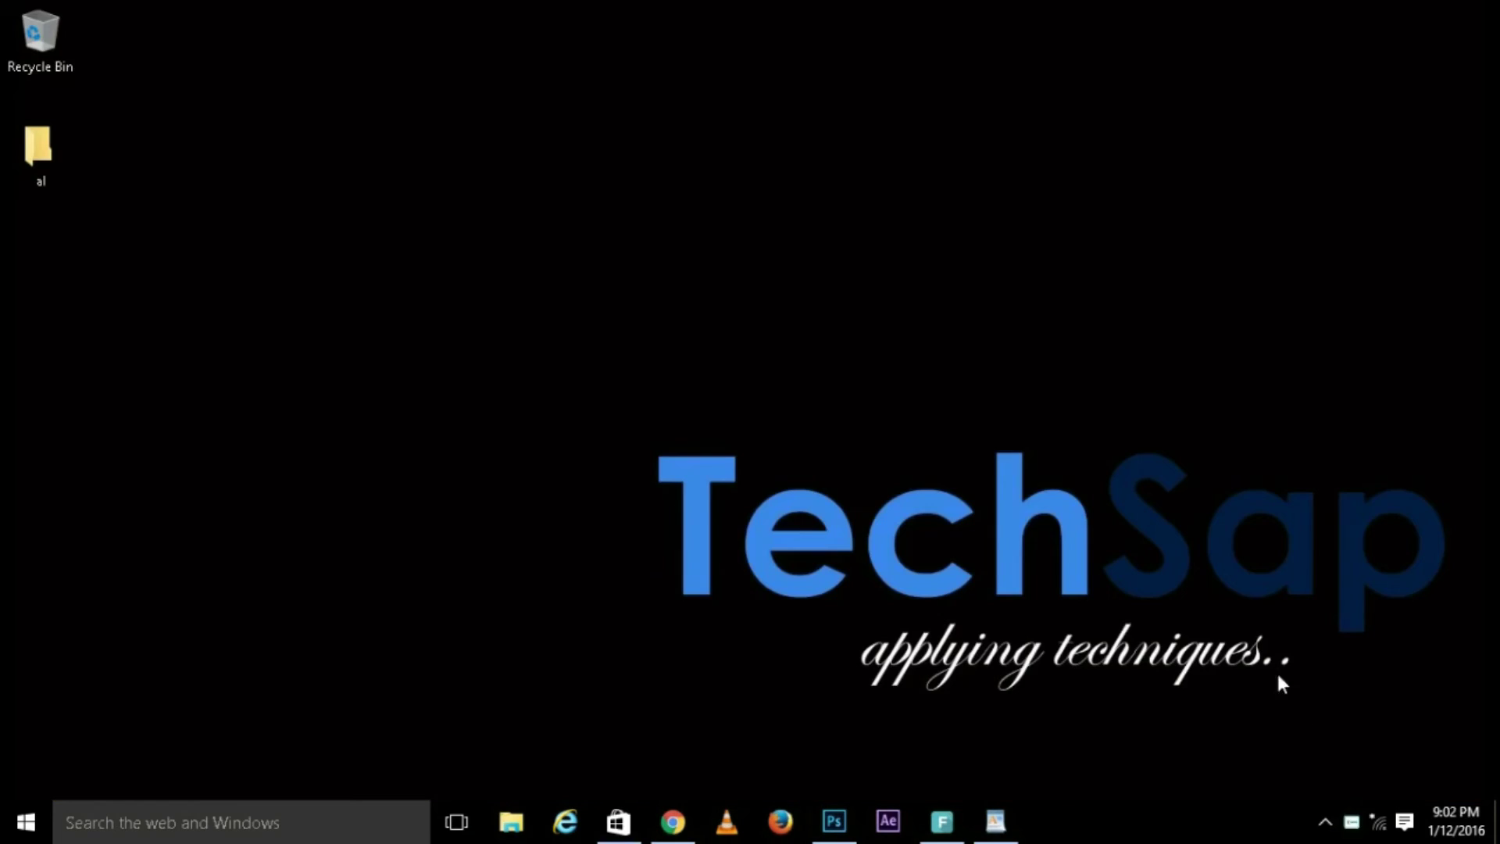
- Attempt to connect to TechSap from the Wi-Fi list, which fails to connect
left_click(1381, 829)
left_click(1216, 200)
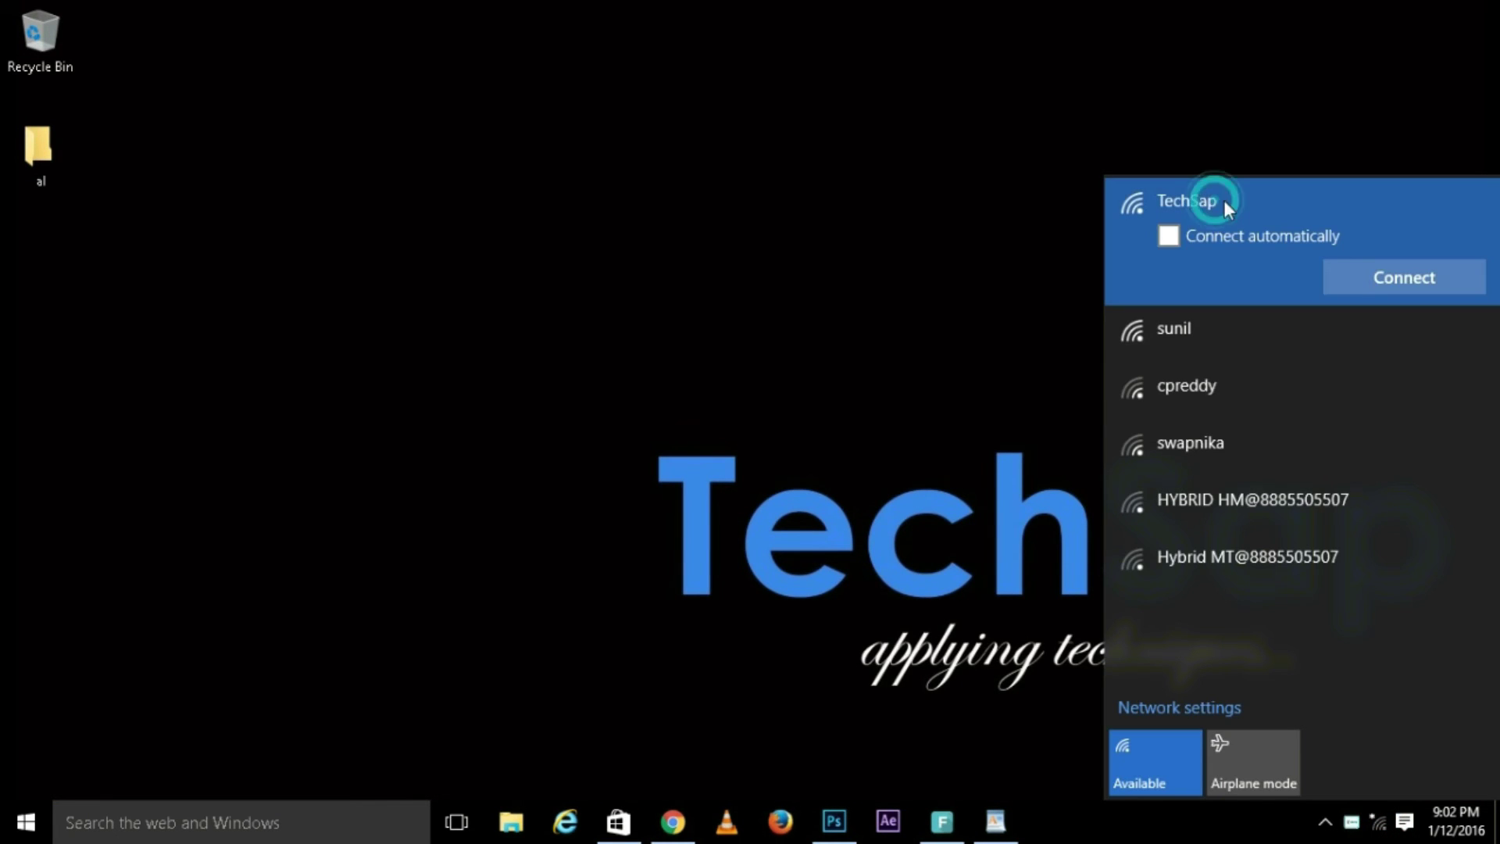
left_click(1367, 278)
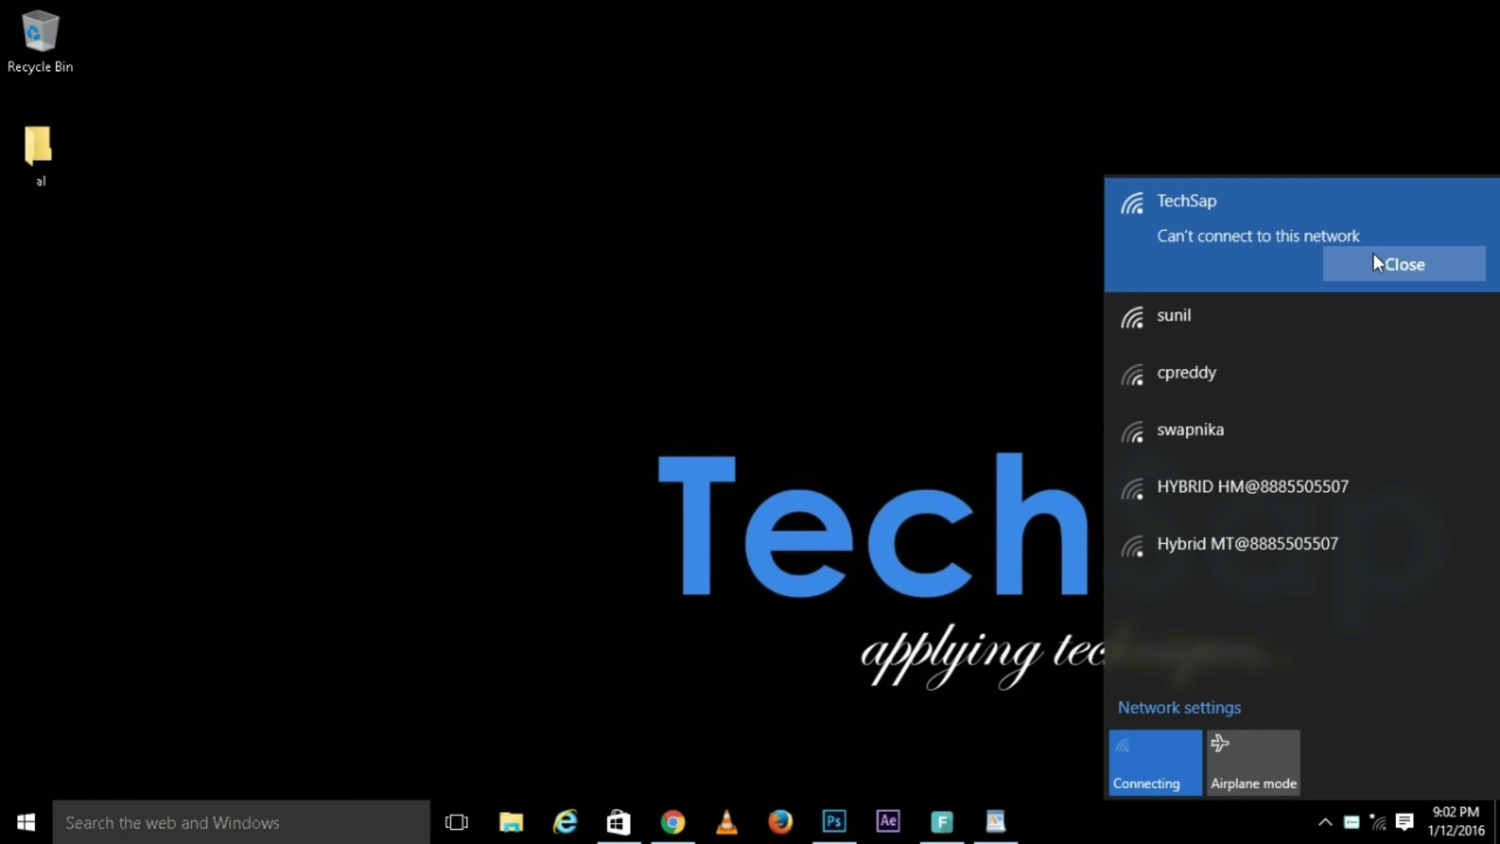
- Forget the saved TechSap entry under Manage known networks in Wi-Fi settings
left_click(1209, 711)
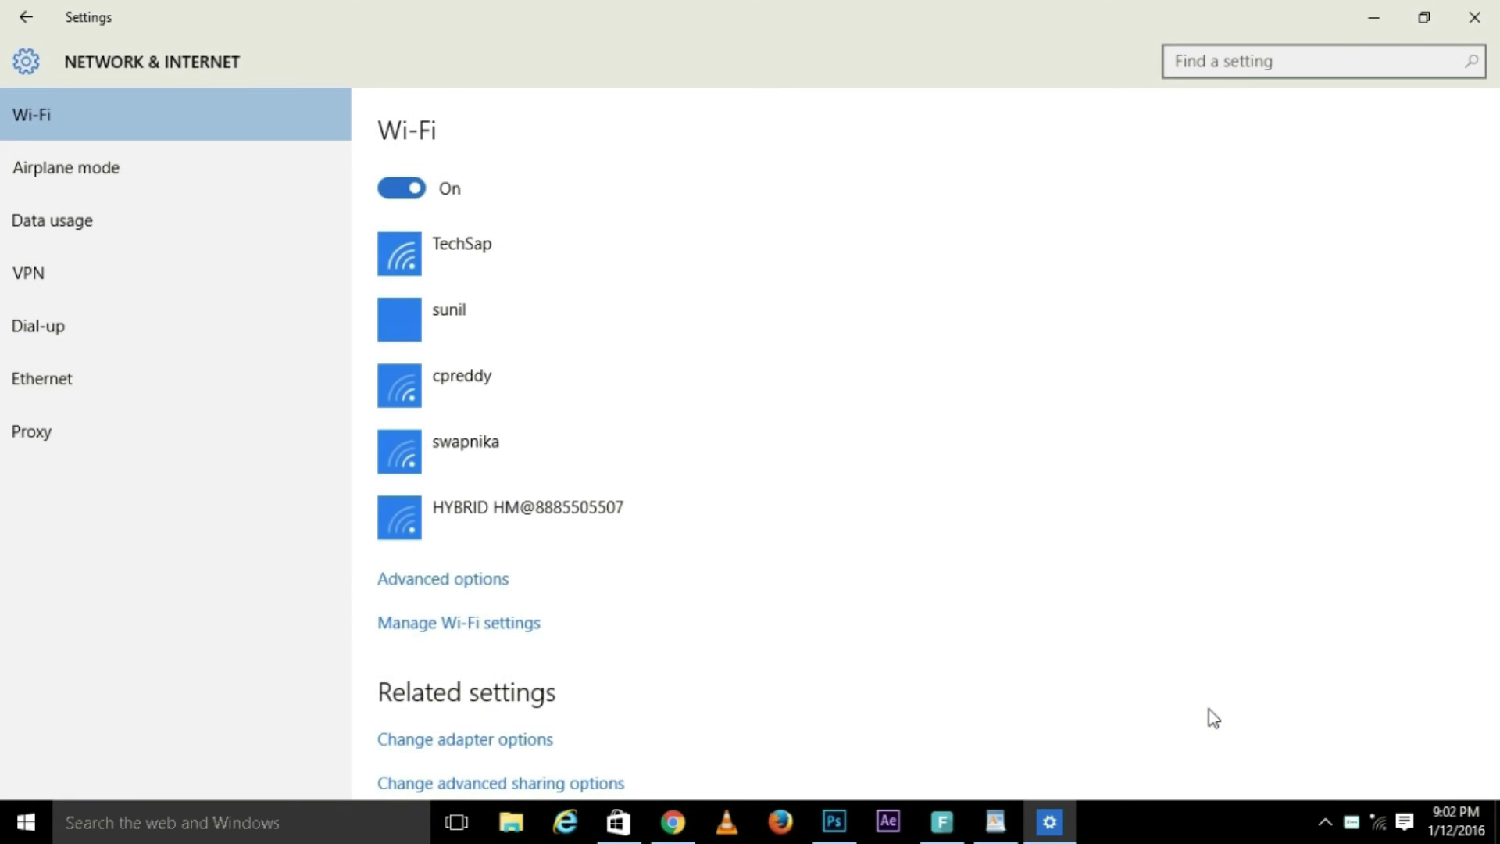
scroll(1488, 395, "down", 2)
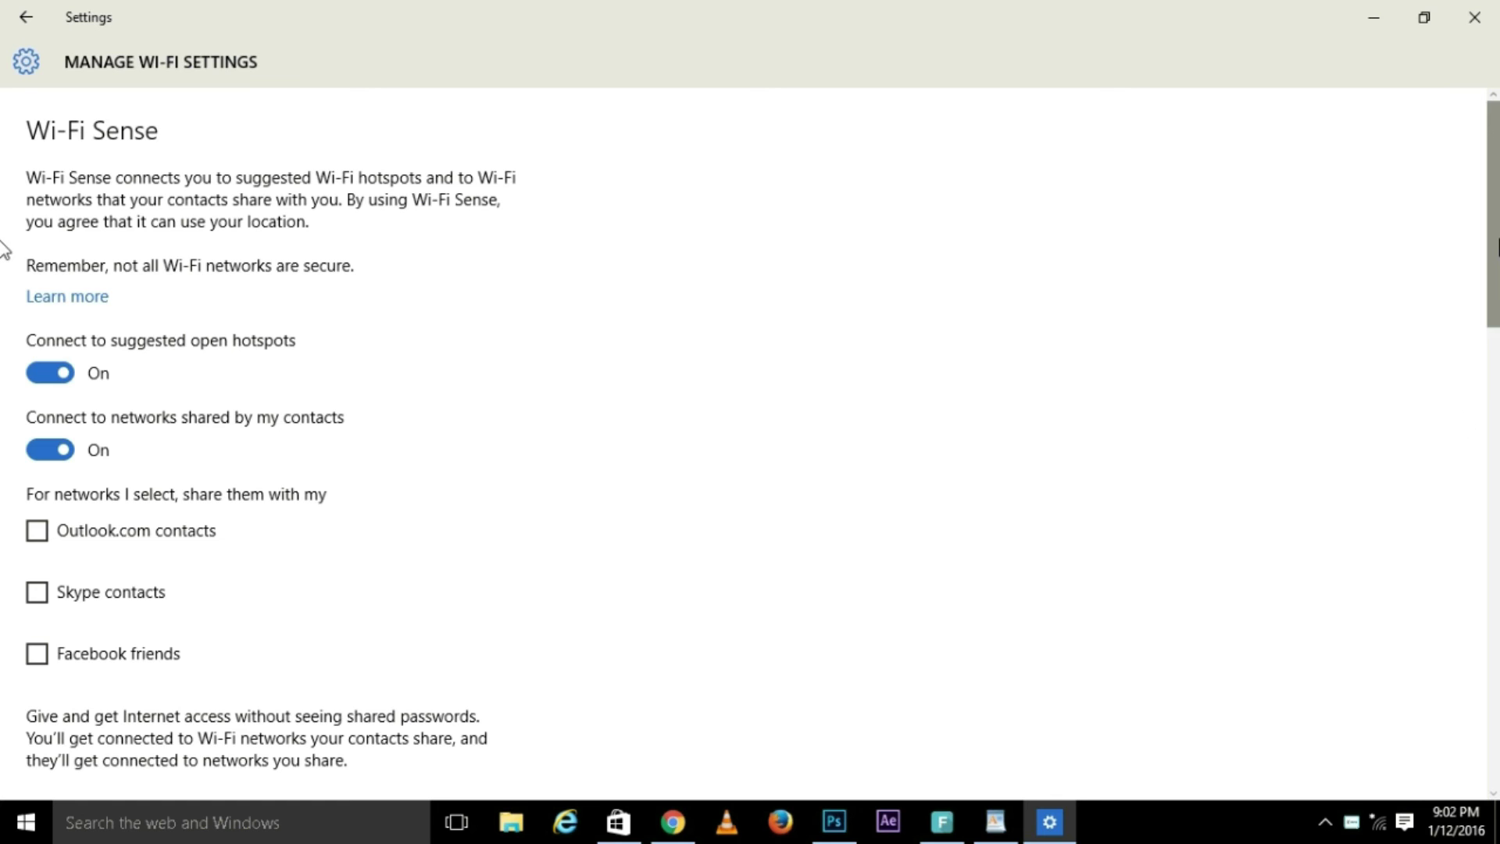
scroll(4, 438, "down", 8)
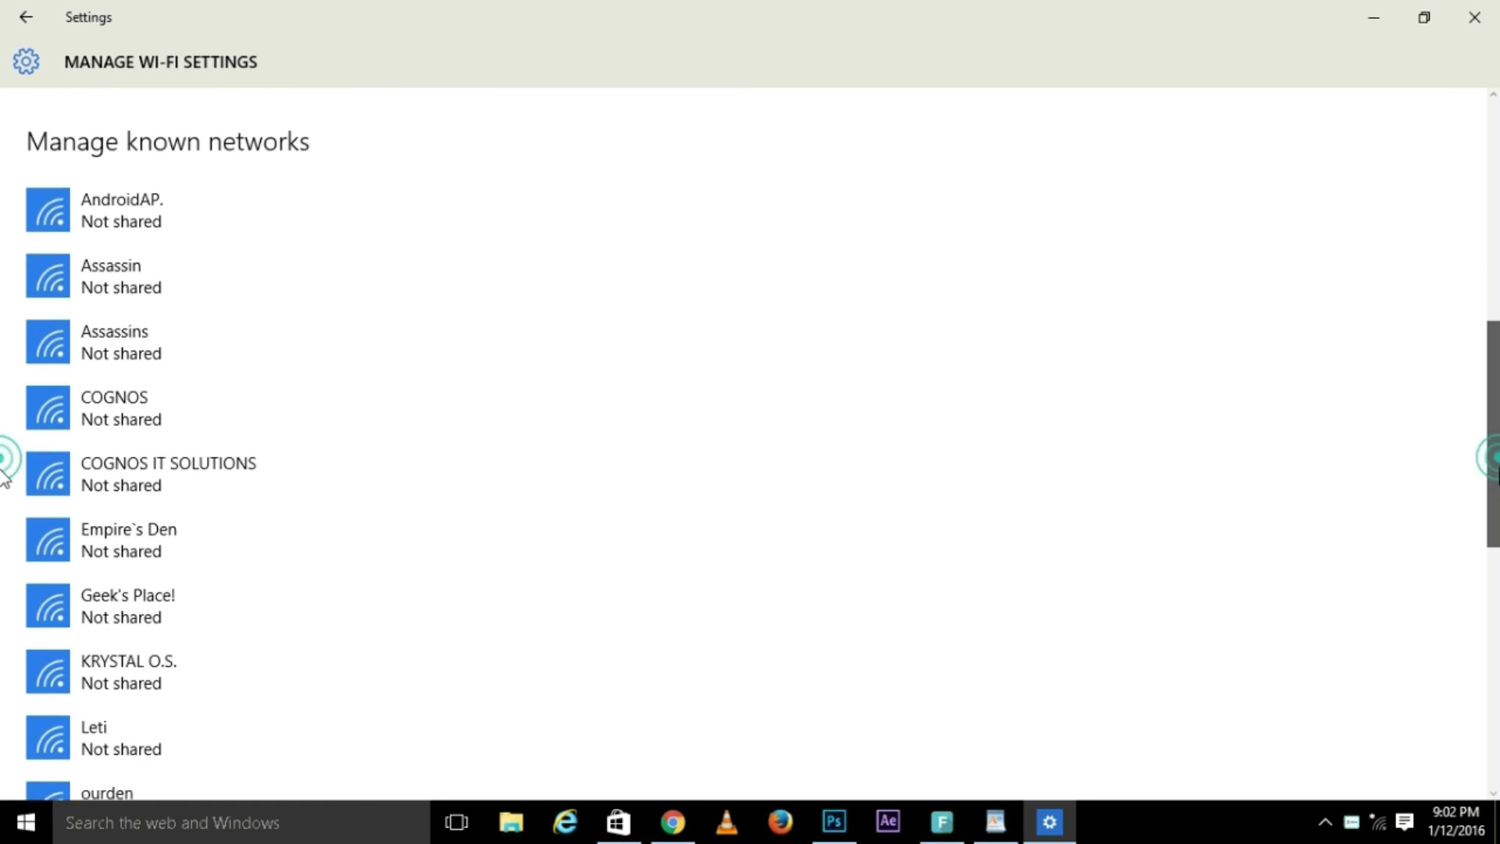
scroll(4, 609, "down", 6)
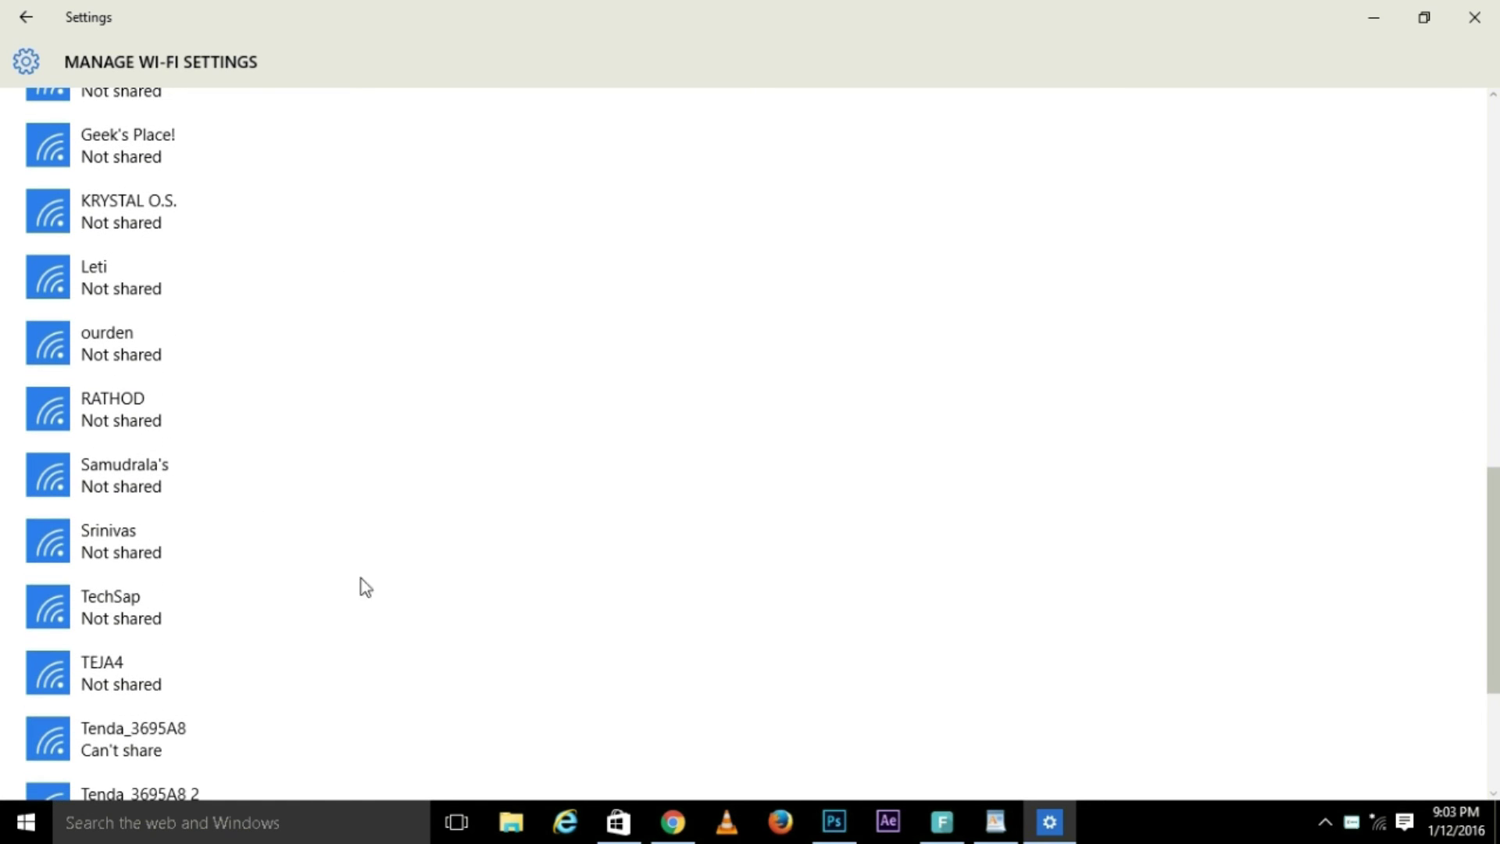
left_click(86, 599)
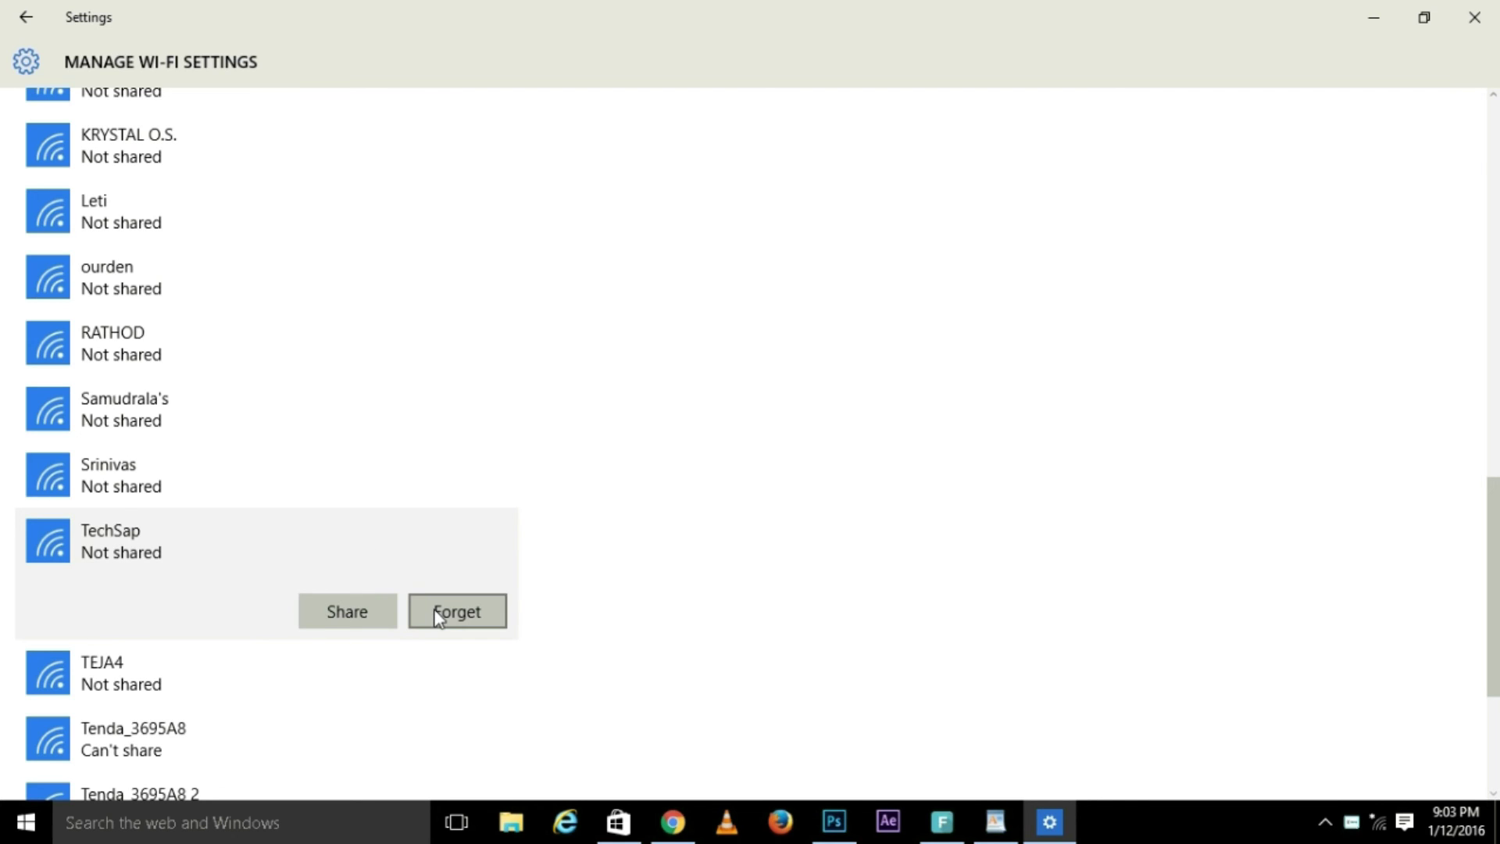
left_click(435, 614)
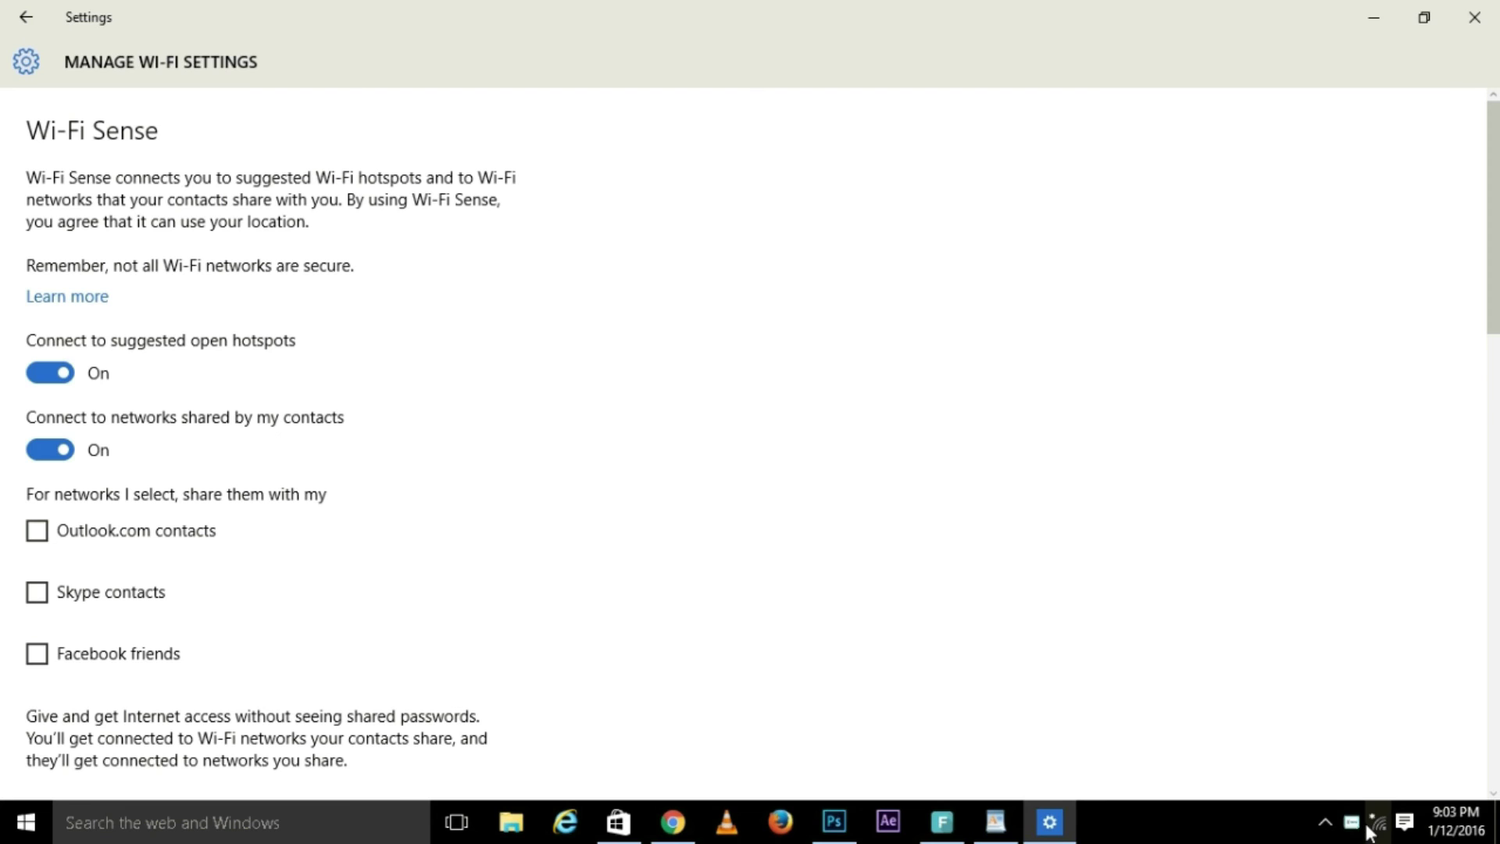
- Reconnect to TechSap automatically using the new security key, then restore down the Settings window
left_click(1376, 822)
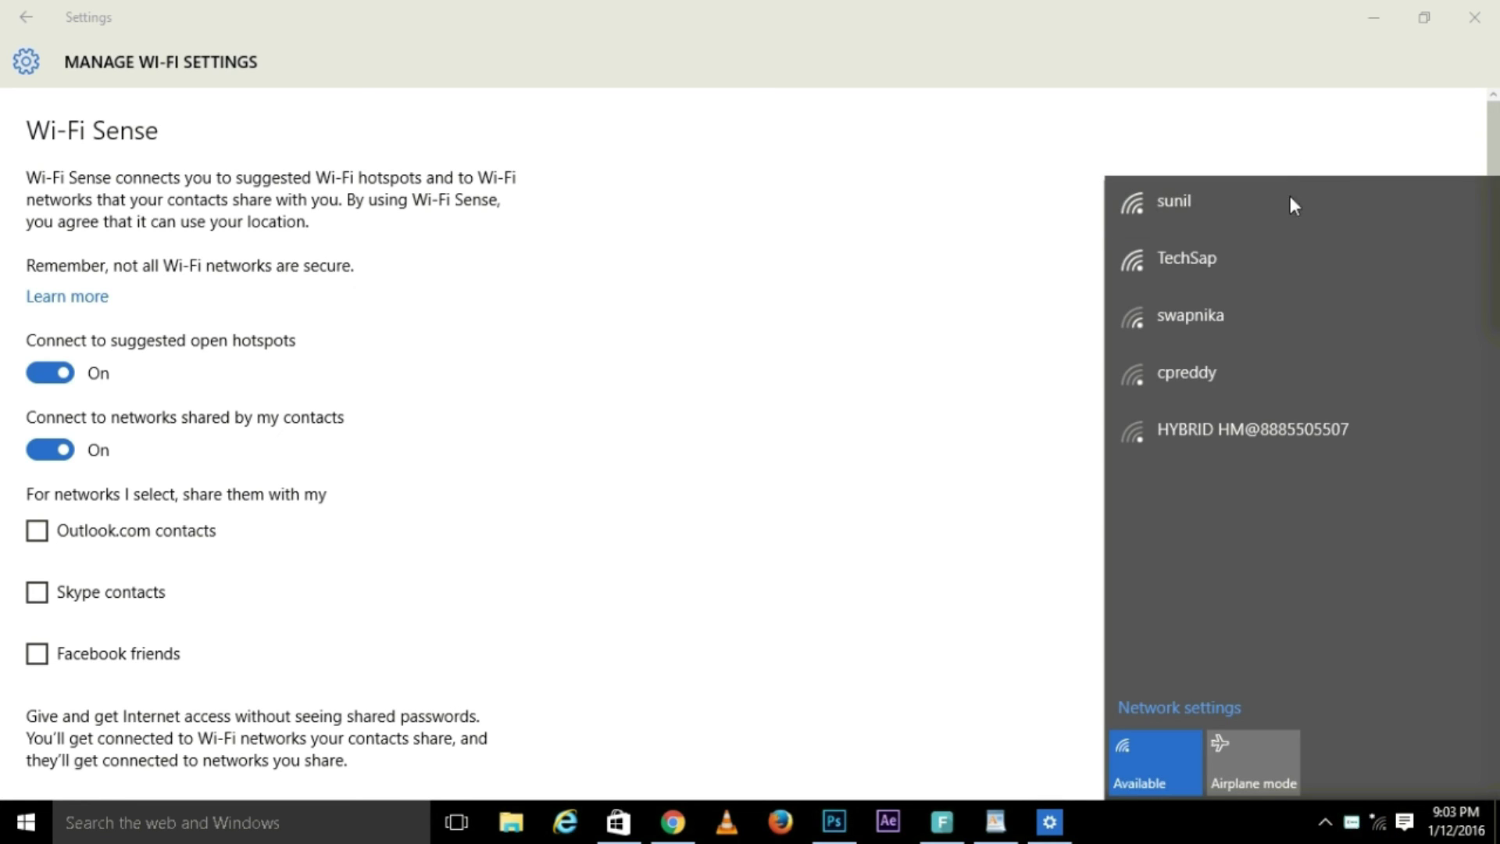
left_click(1266, 296)
left_click(1283, 263)
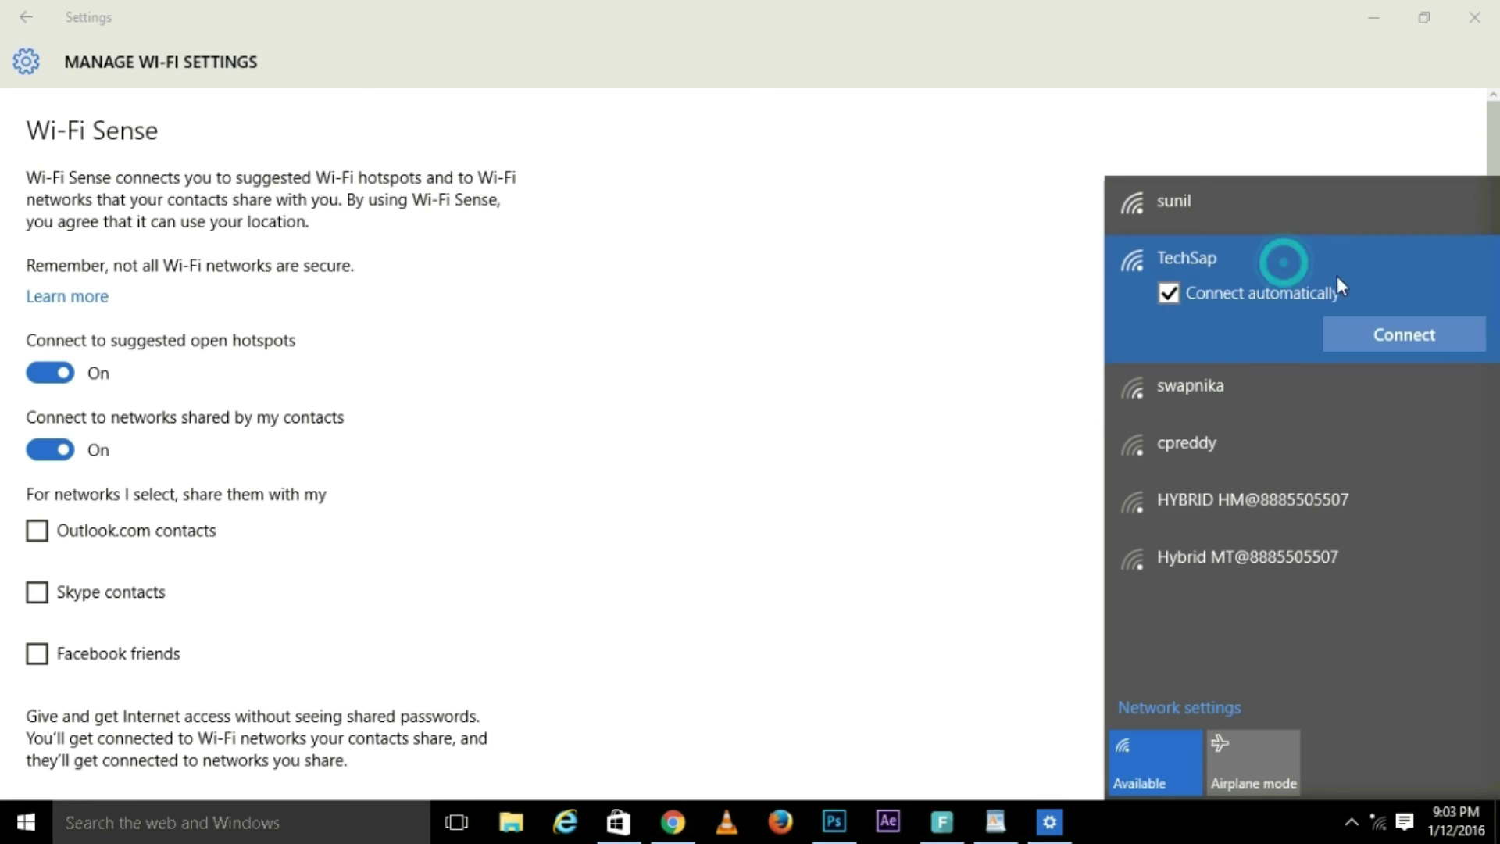
left_click(1358, 327)
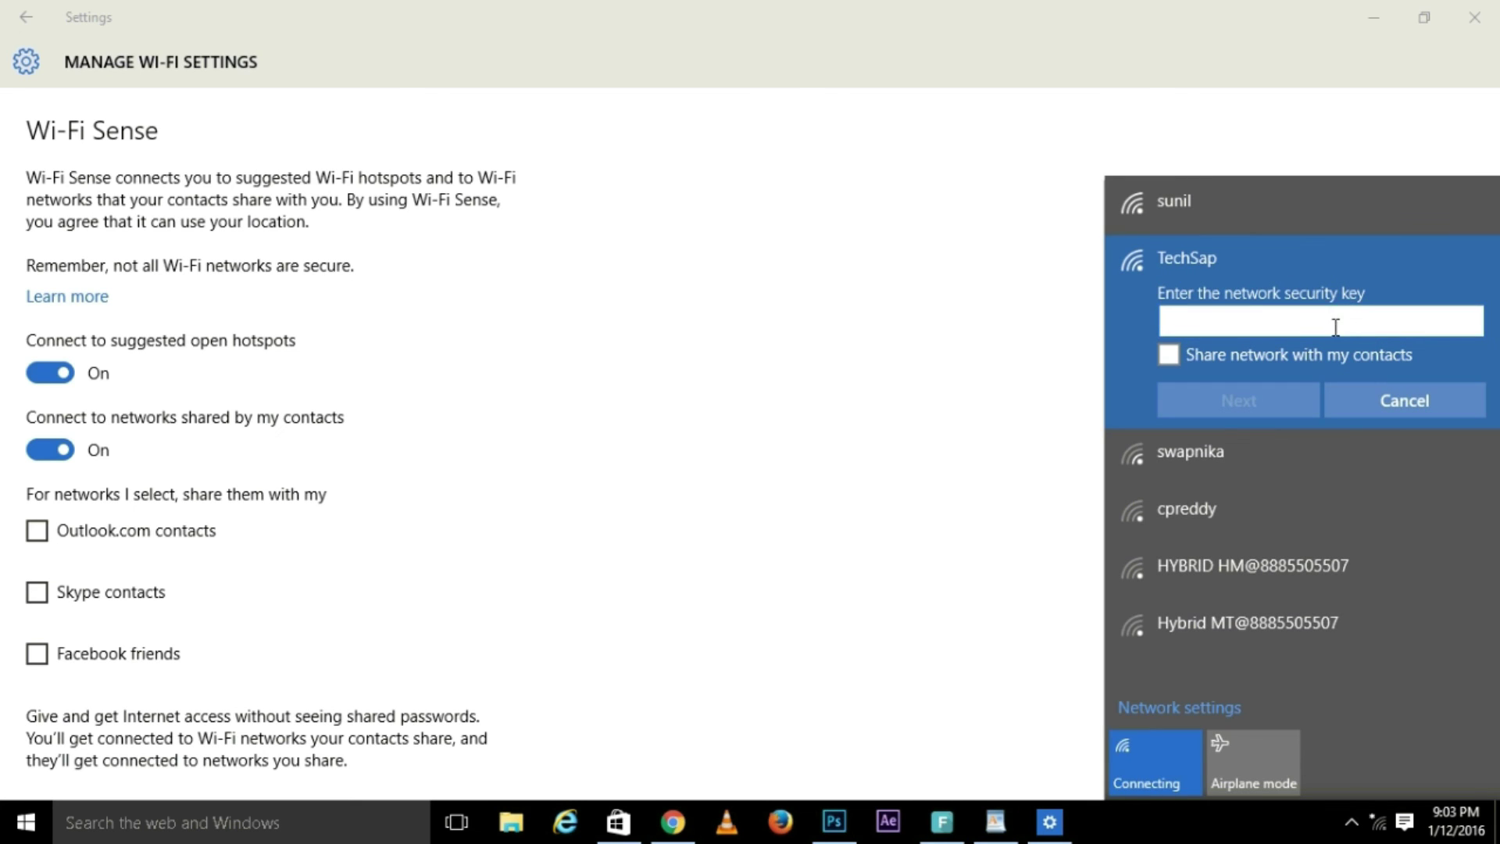
left_click(1335, 327)
type("••••••••")
left_click(1260, 401)
left_click(1258, 432)
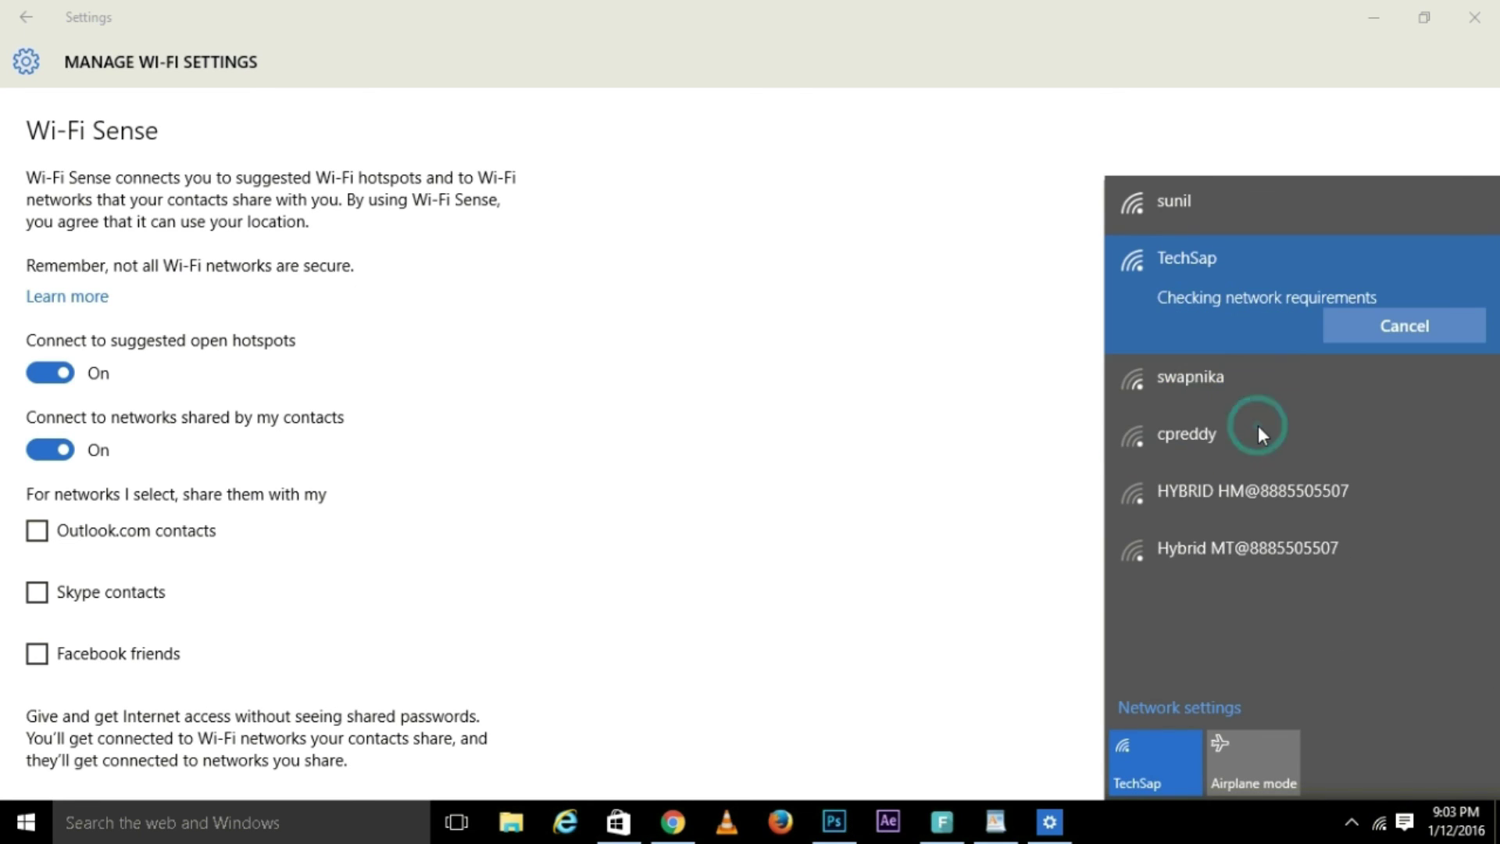
left_click(1297, 90)
left_click(1439, 11)
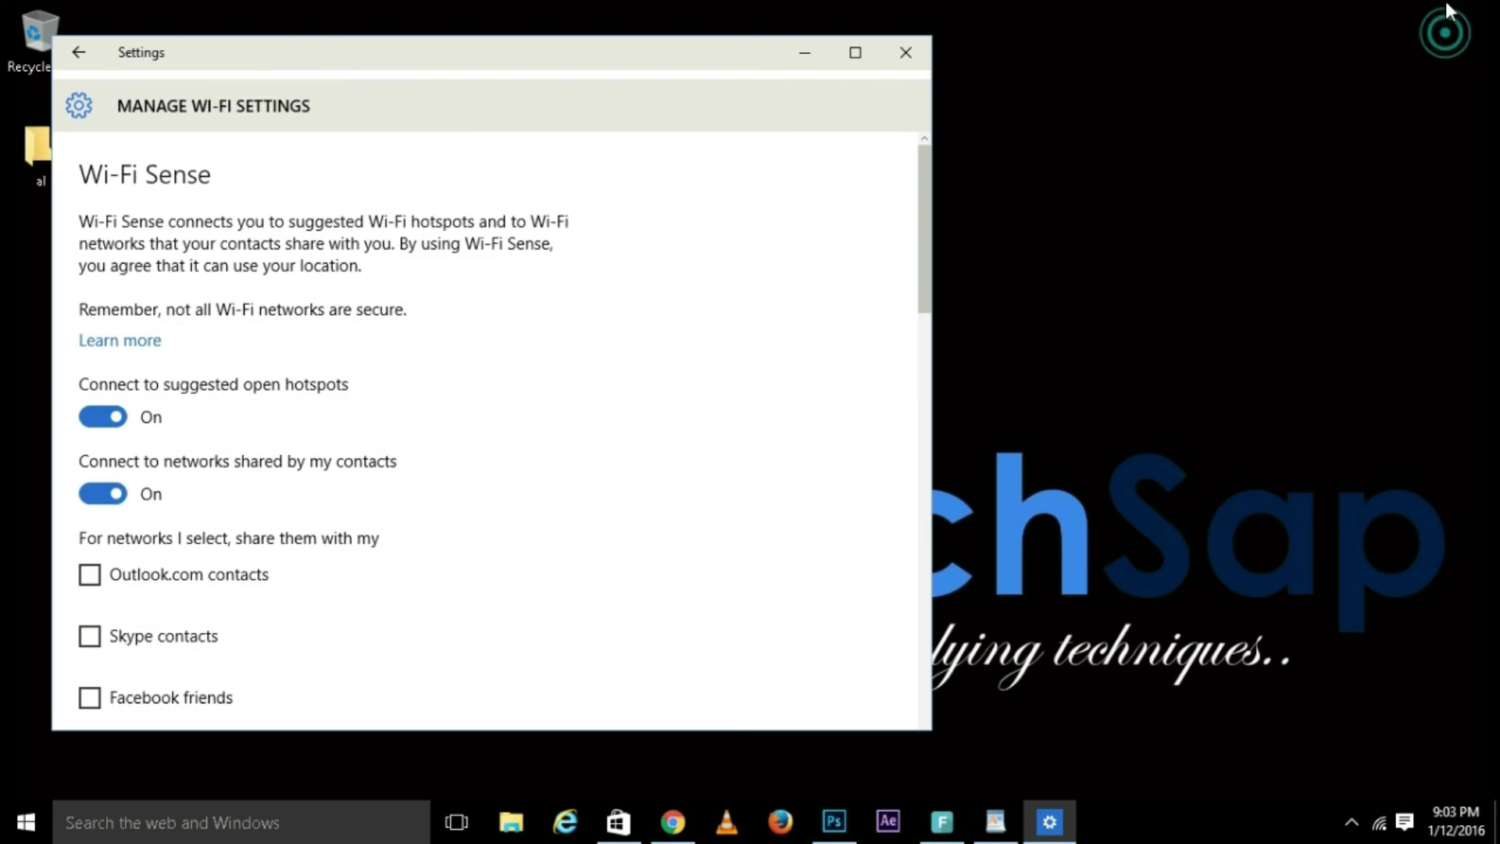
- Close Settings, search Google for facebook in Chrome, and open the Facebook log-in page
left_click(886, 60)
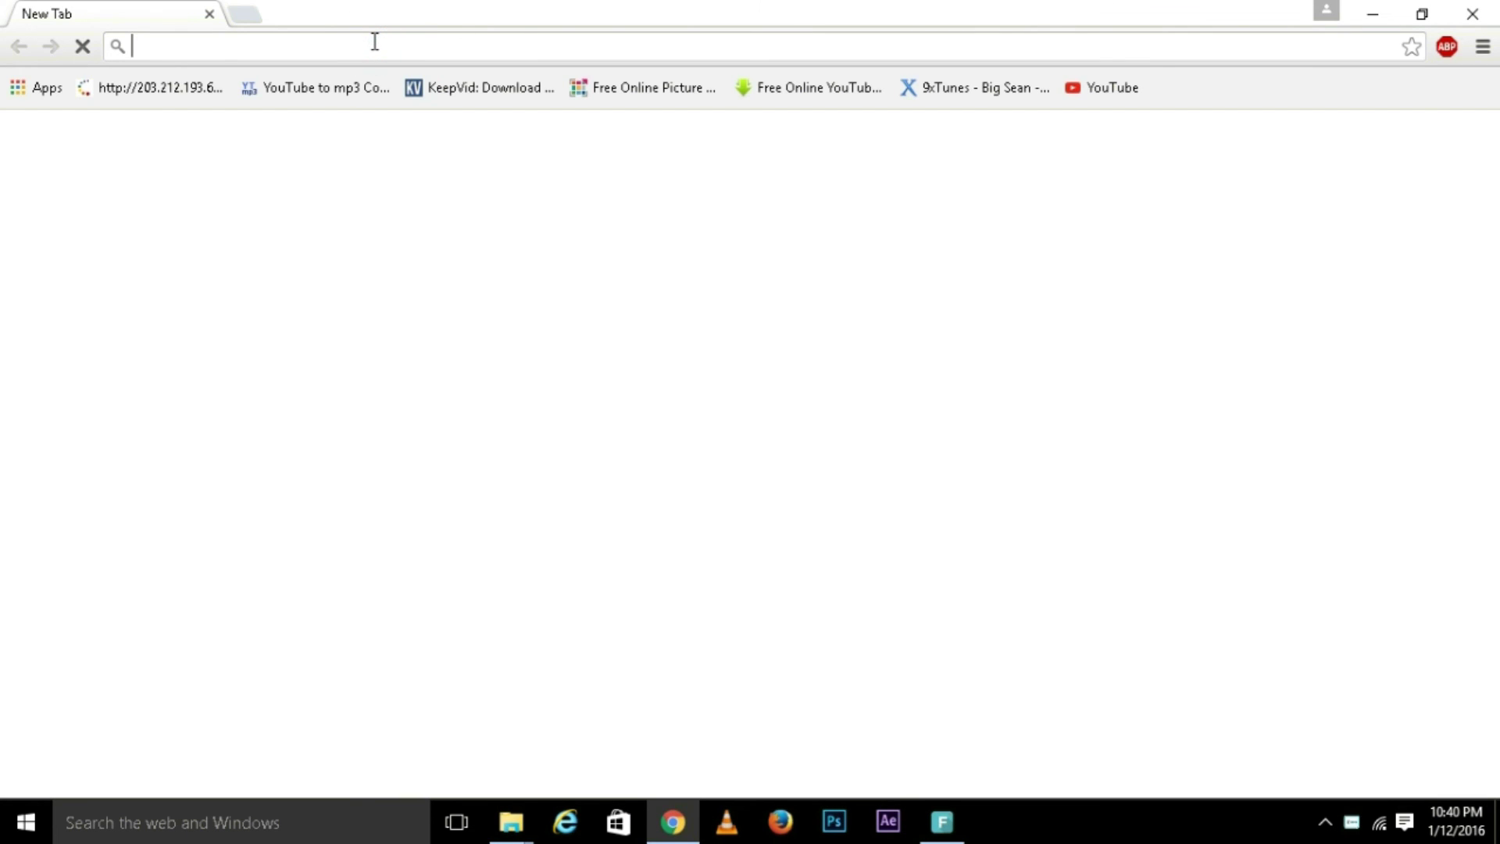
type("fa")
left_click(268, 117)
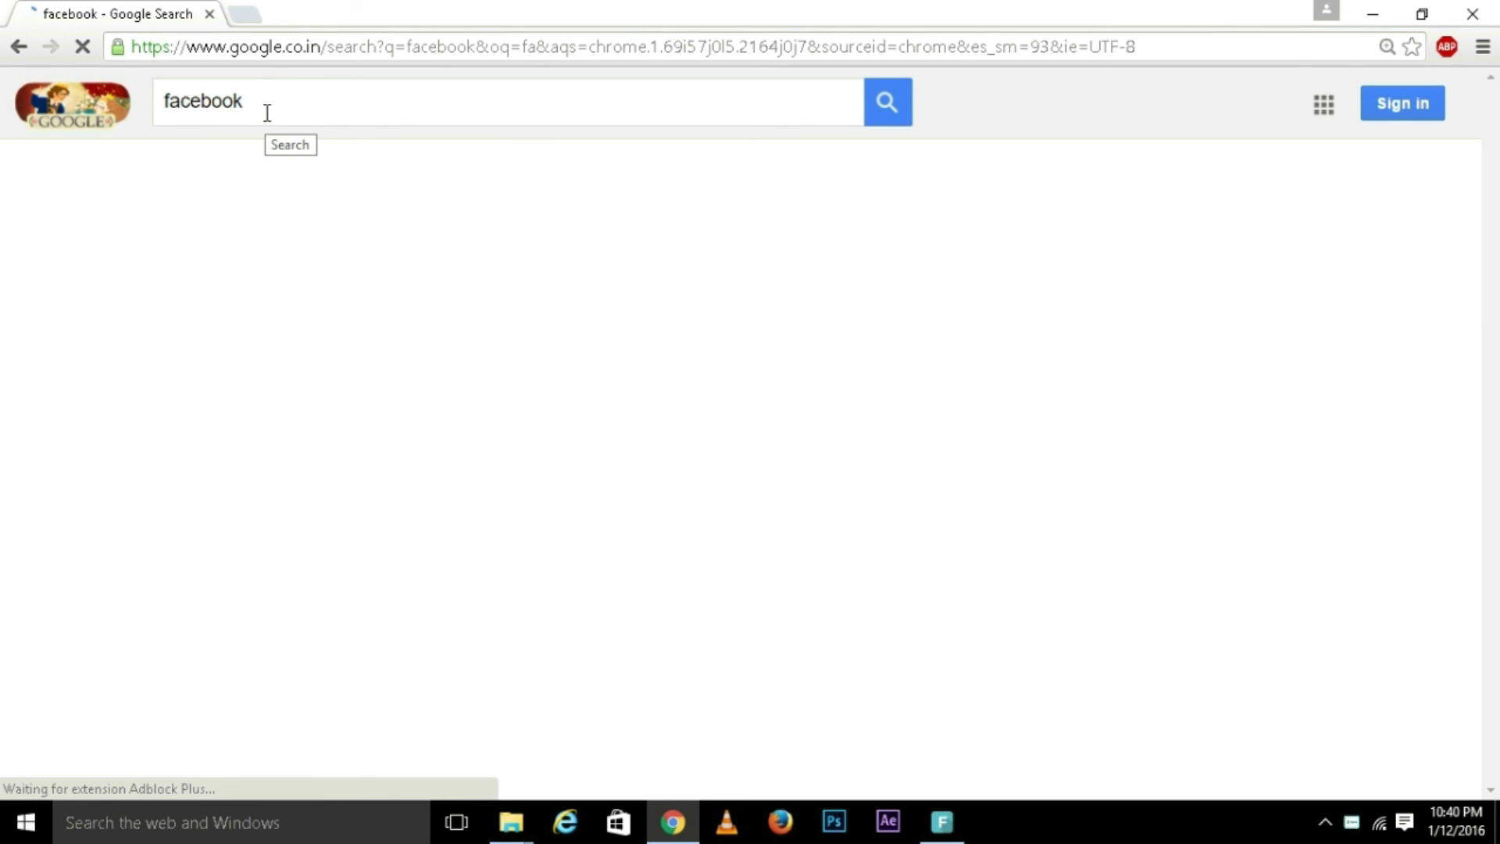
scroll(295, 536, "down", 3)
left_click(303, 322)
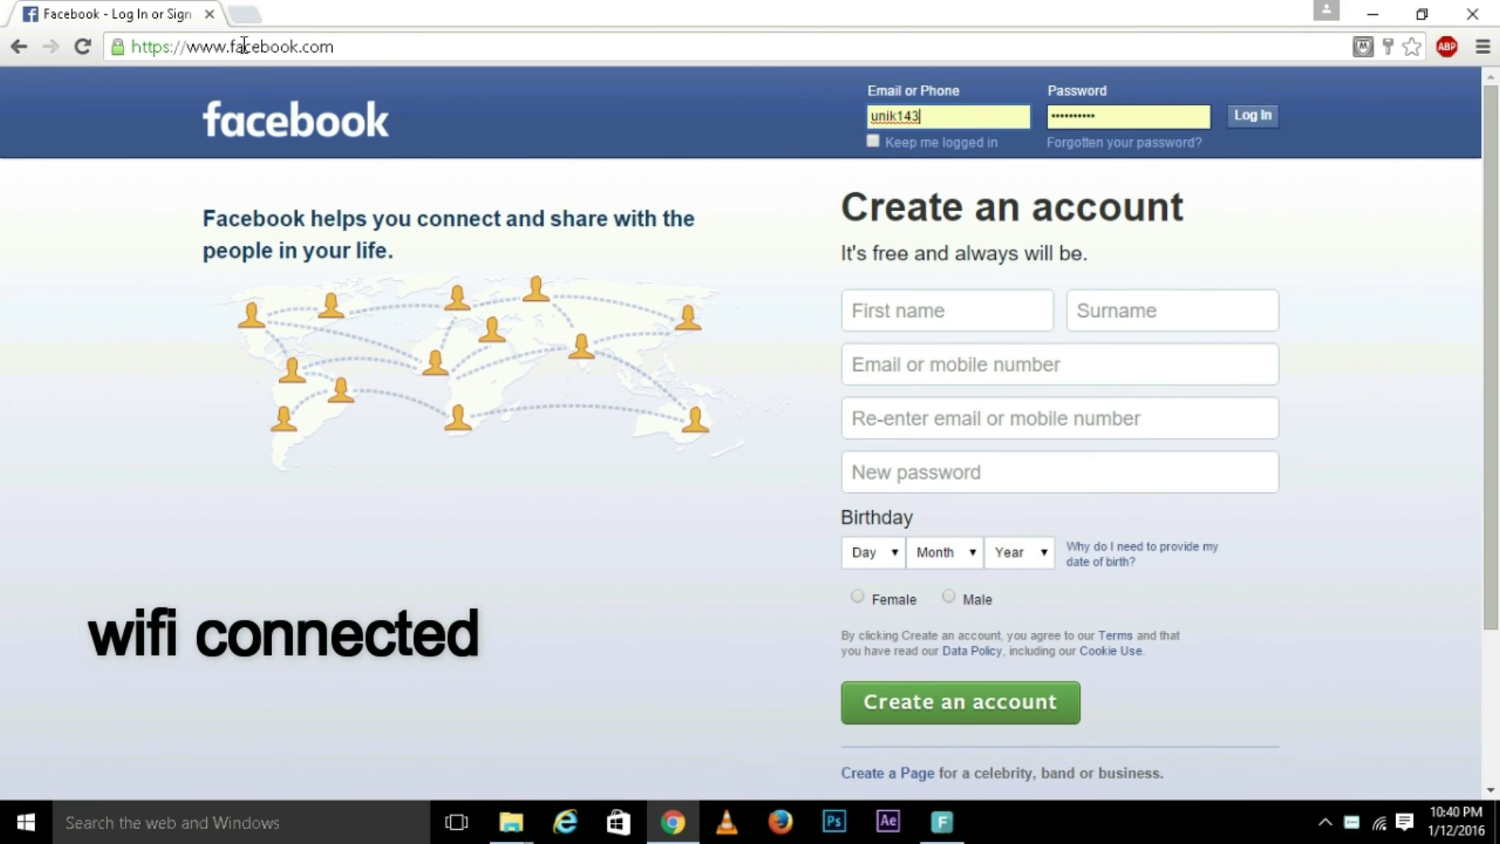
- Close the Chrome window to return to the Windows 10 desktop
left_click(207, 15)
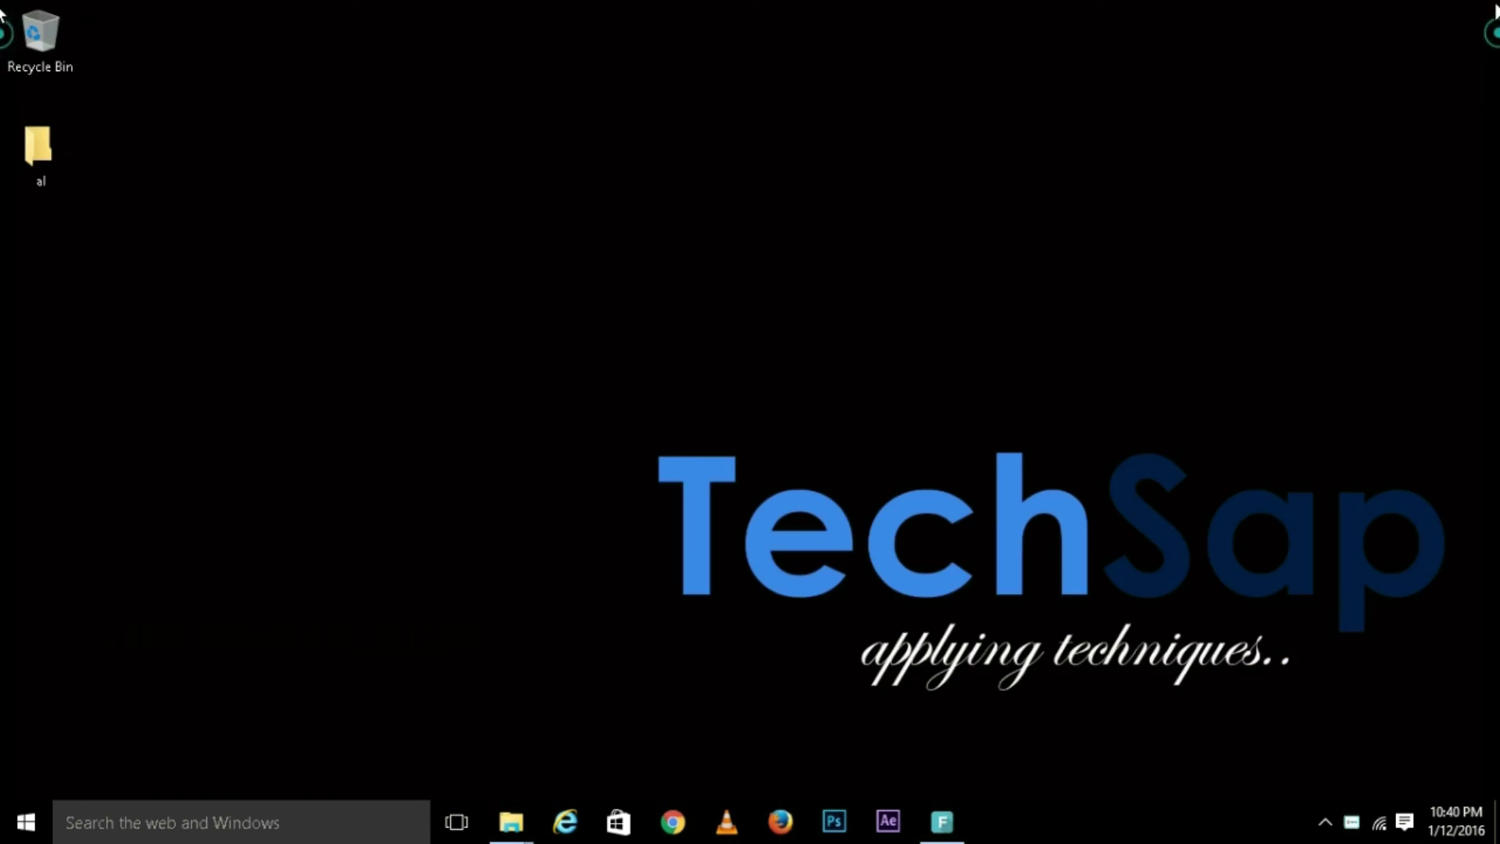